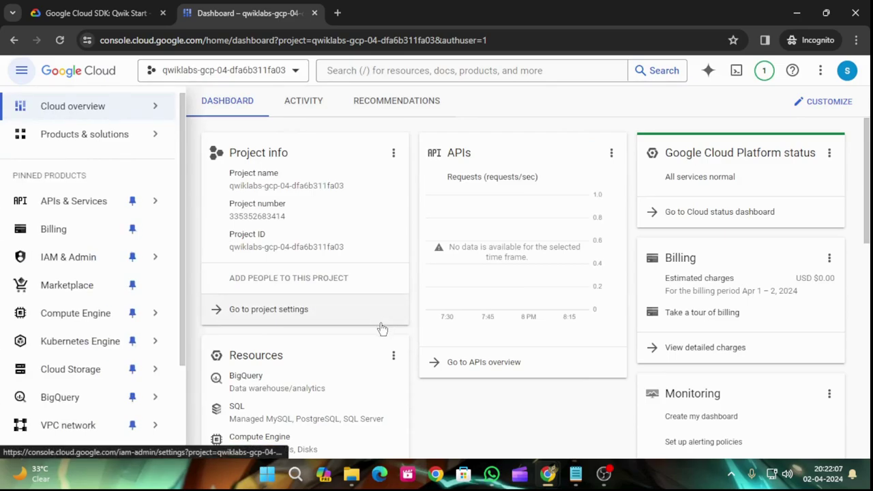
Copy the gcloud auth list command from the Cloud Shell activation section of the lab instructions.
click(95, 13)
scroll(404, 337, down, 10)
scroll(415, 345, down, 15)
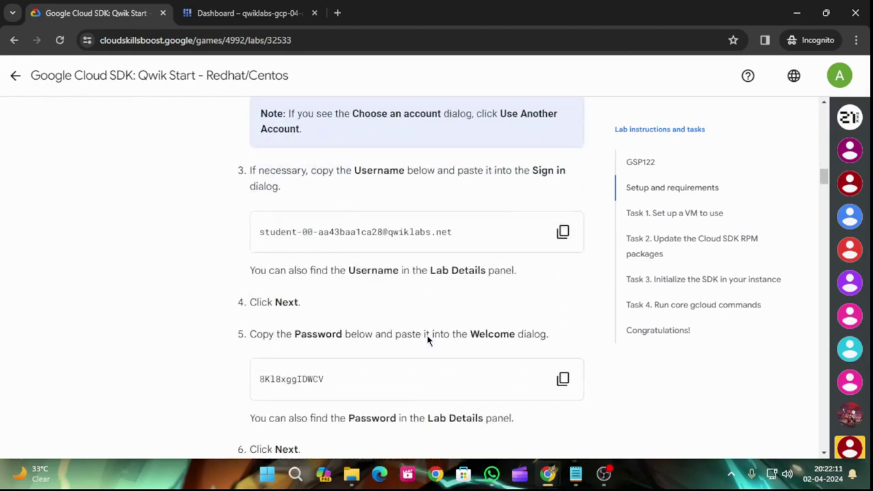
scroll(432, 337, down, 8)
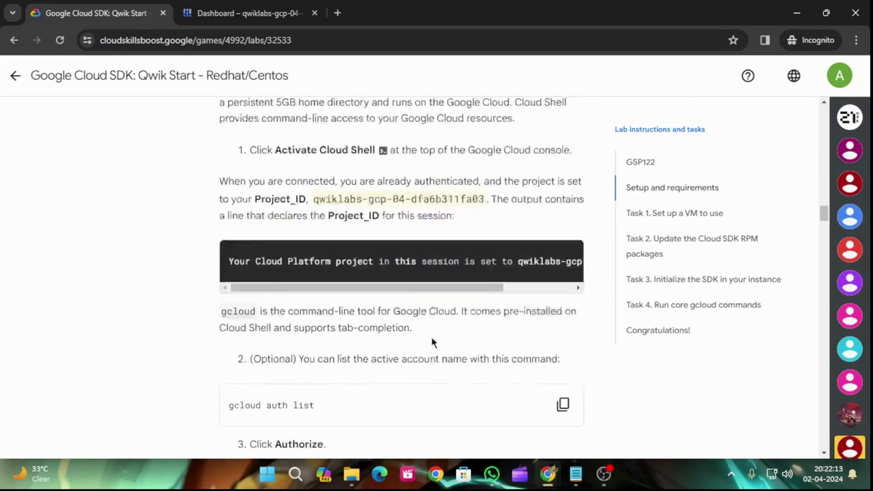
click(563, 332)
Open Cloud Shell in the Google Cloud console and enlarge its terminal pane.
click(215, 12)
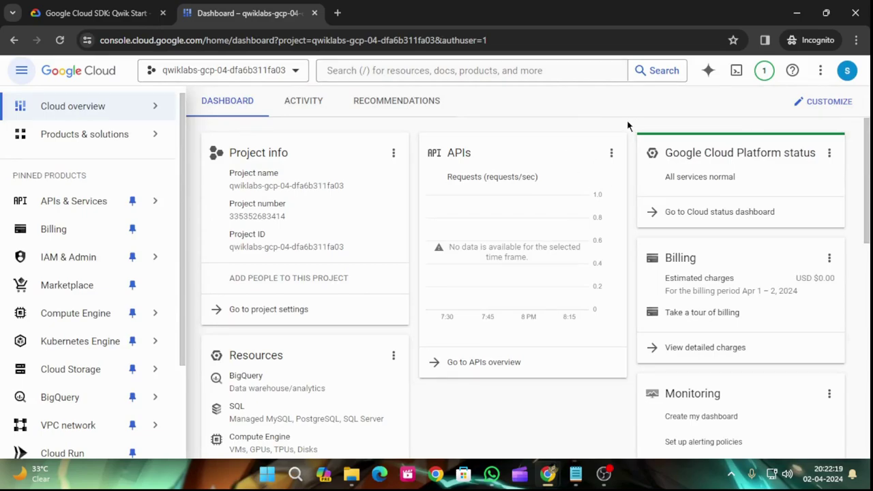
click(736, 70)
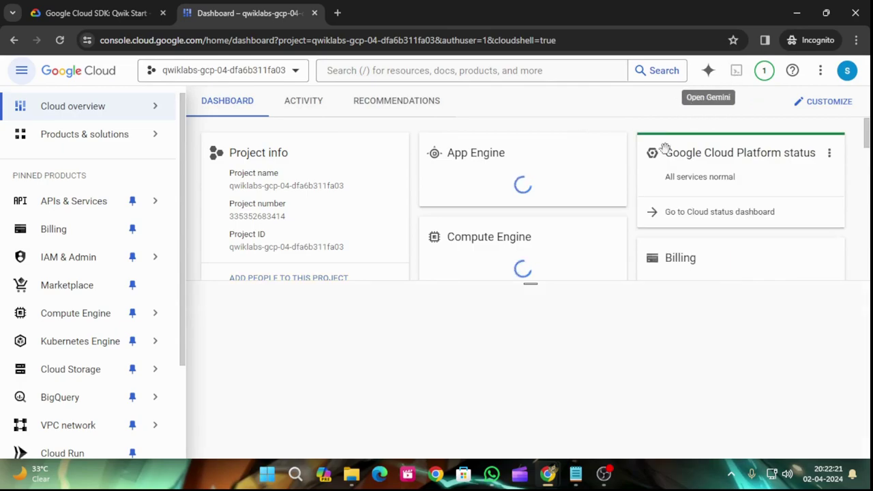
drag(532, 285, 559, 140)
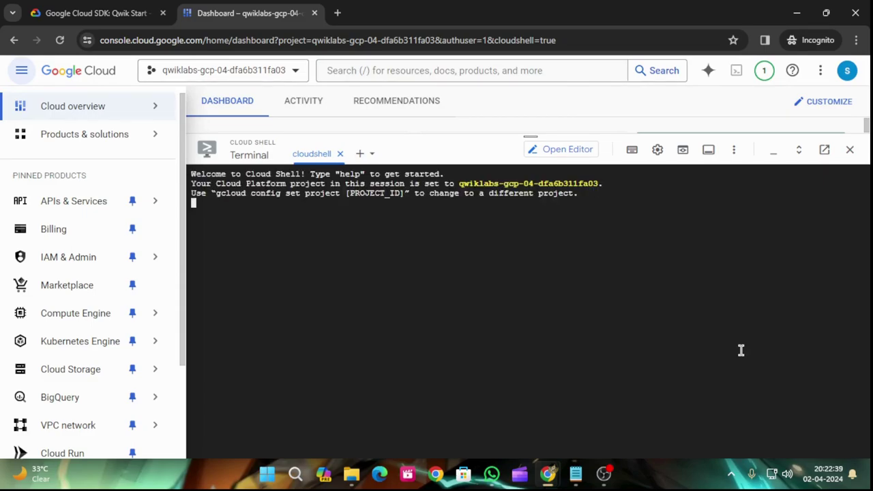
Run the copied gcloud auth list command in Cloud Shell and authorize it to use the account credentials.
key(ctrl+v)
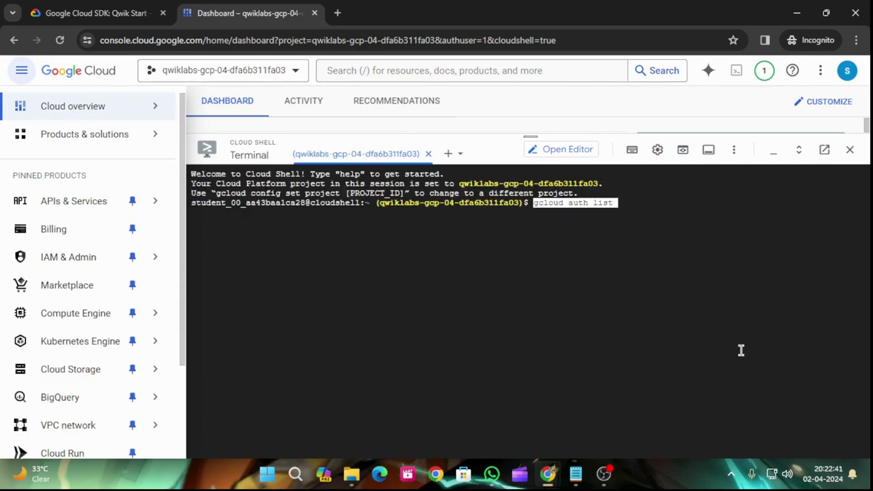
key(Return)
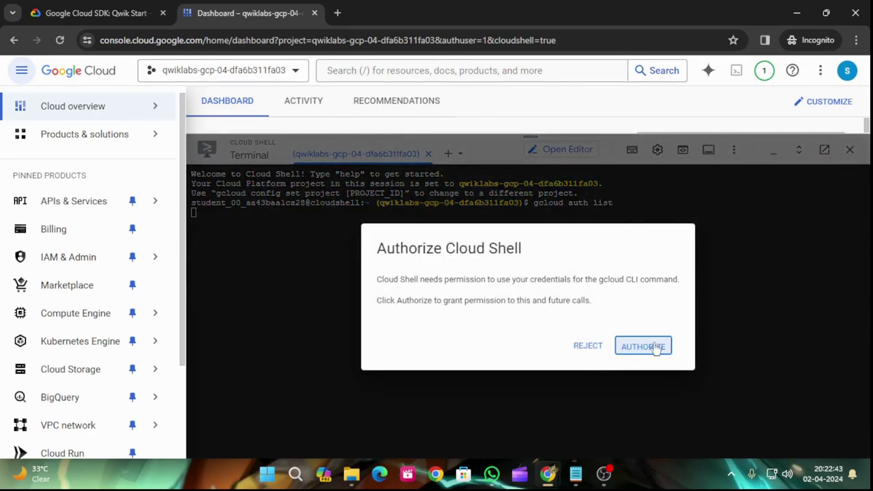
click(643, 345)
Copy the gcloud config list project command from the lab instructions and run it in Cloud Shell.
click(95, 10)
scroll(450, 294, down, 5)
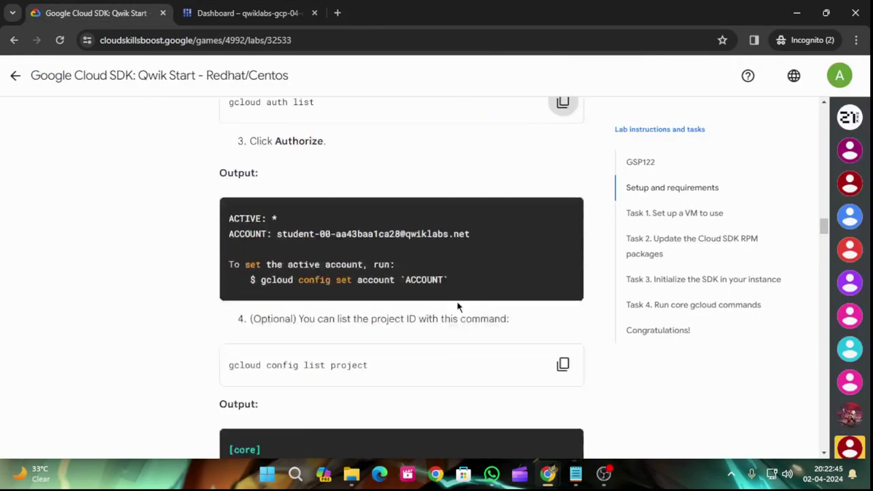
click(556, 272)
click(236, 9)
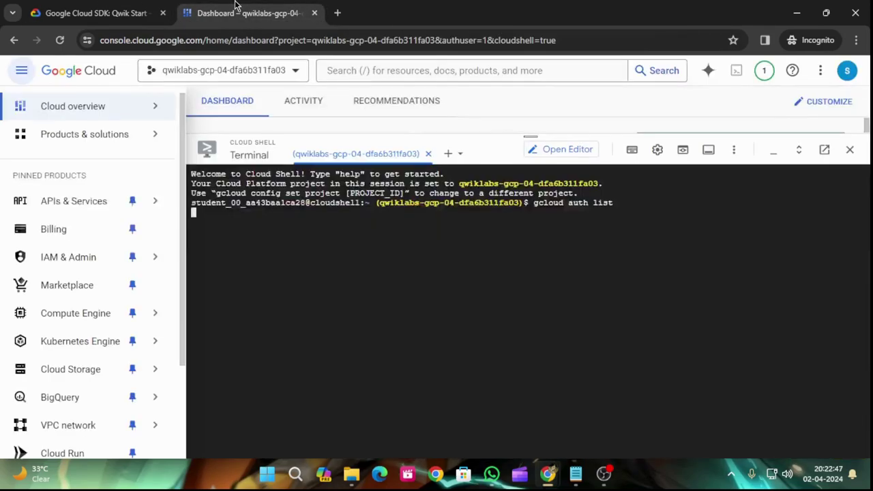
key(ctrl+v)
key(Return)
Copy the region command from the lab instructions and run gcloud config set compute/region us-east4 in Cloud Shell.
click(126, 9)
scroll(194, 149, down, 6)
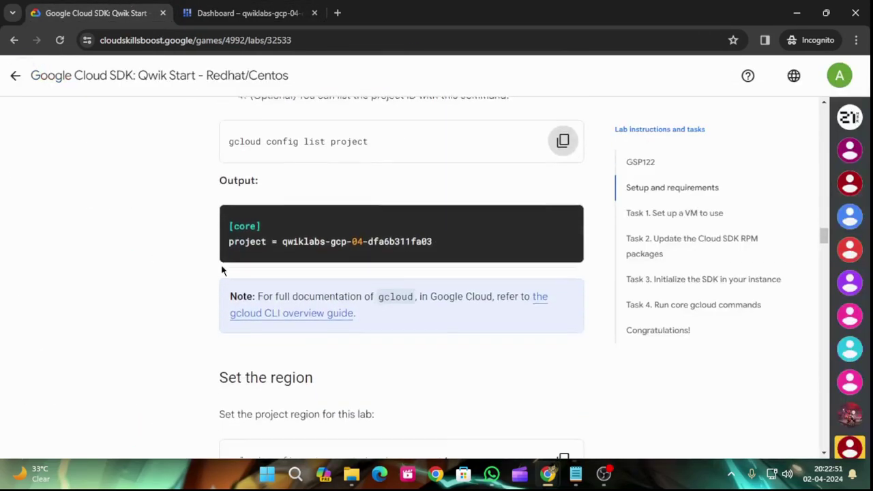
click(563, 147)
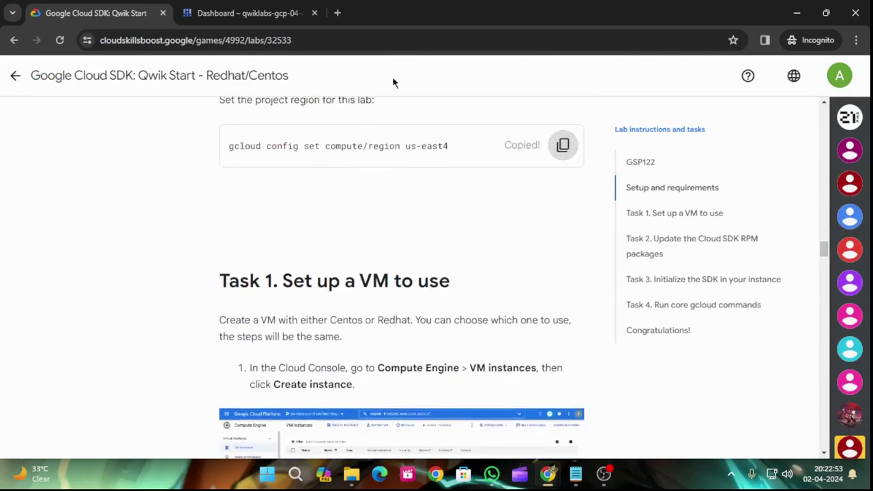
click(251, 11)
key(ctrl+v)
key(Return)
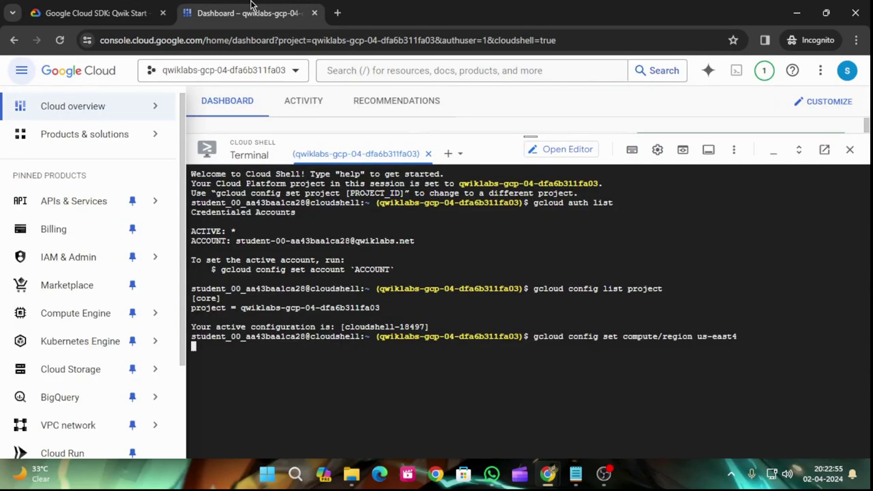
Following Task 1 of the lab instructions, shrink the Cloud Shell pane and open Compute Engine's VM instances page.
click(116, 10)
scroll(475, 327, down, 1)
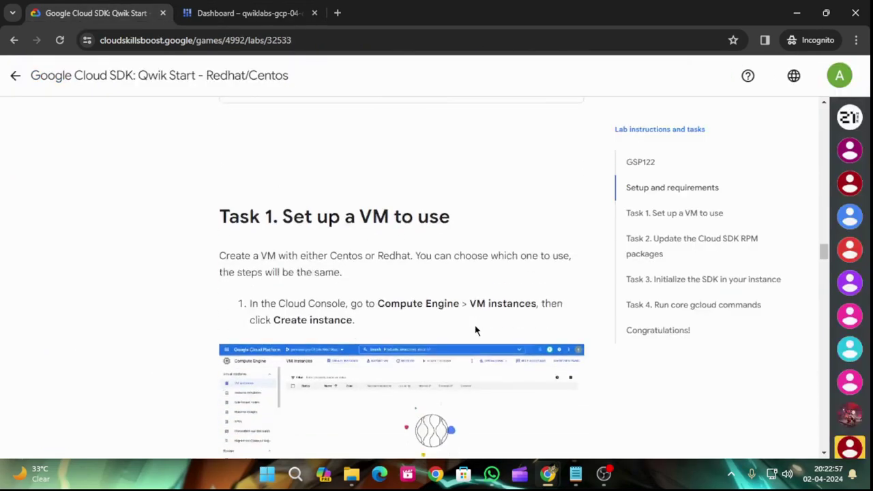
scroll(475, 326, down, 1)
scroll(476, 326, down, 3)
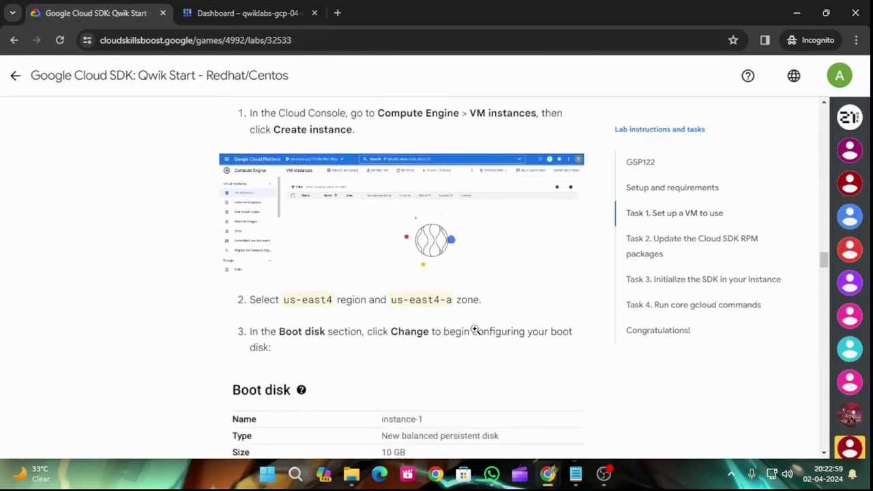
scroll(326, 190, up, 1)
scroll(325, 190, up, 1)
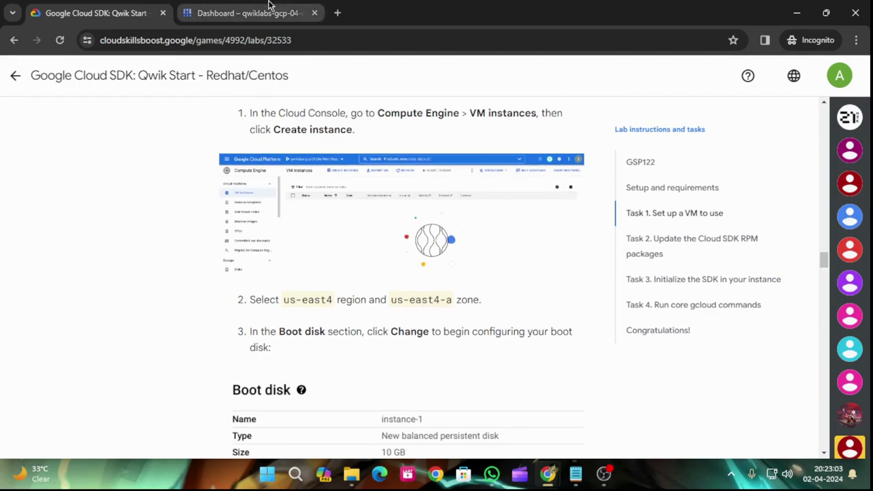
click(247, 13)
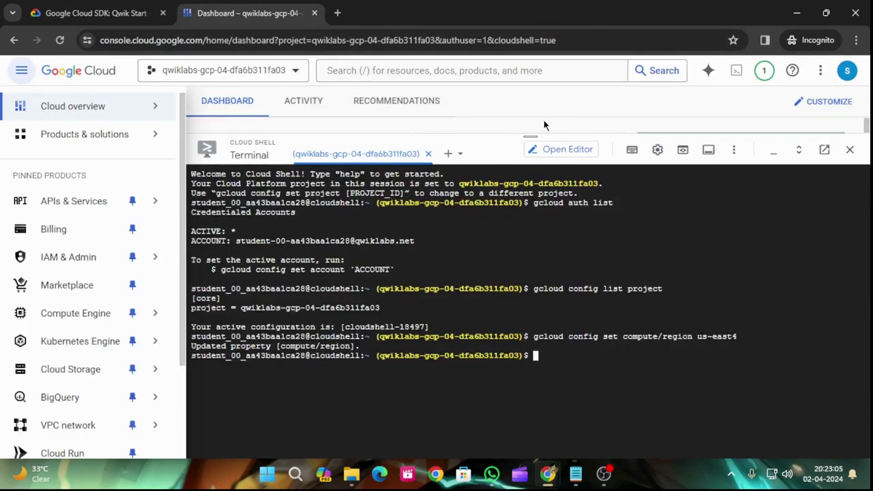
drag(530, 136, 544, 375)
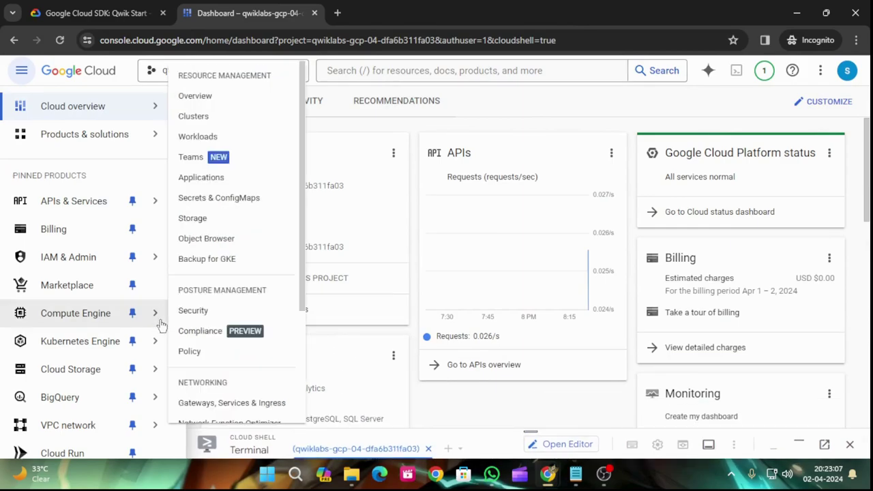
mouse_move(158, 315)
click(184, 96)
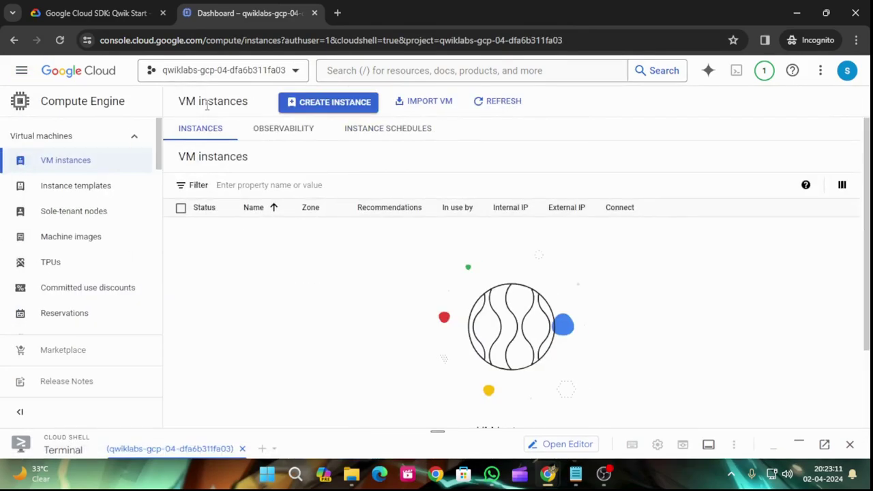
Name the new VM instance instance-1 after checking the required region, zone and boot disk in the lab instructions.
click(96, 13)
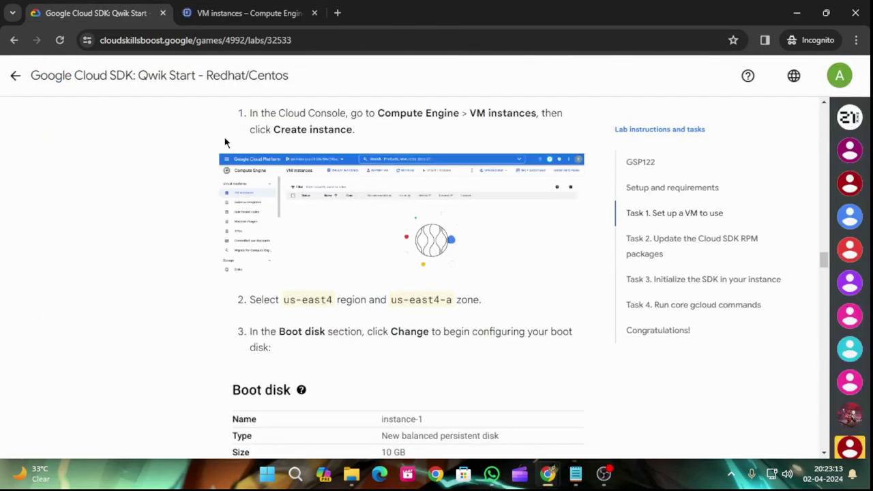
scroll(402, 354, up, 2)
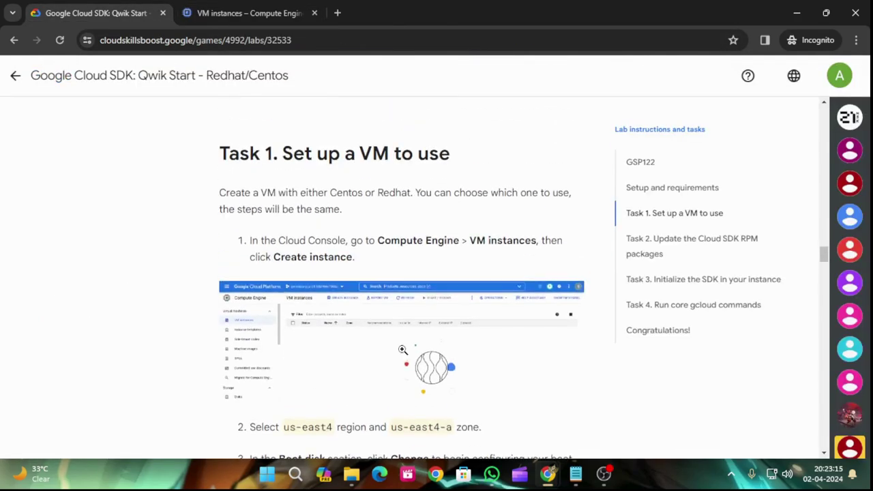
scroll(402, 355, down, 2)
scroll(402, 355, down, 1)
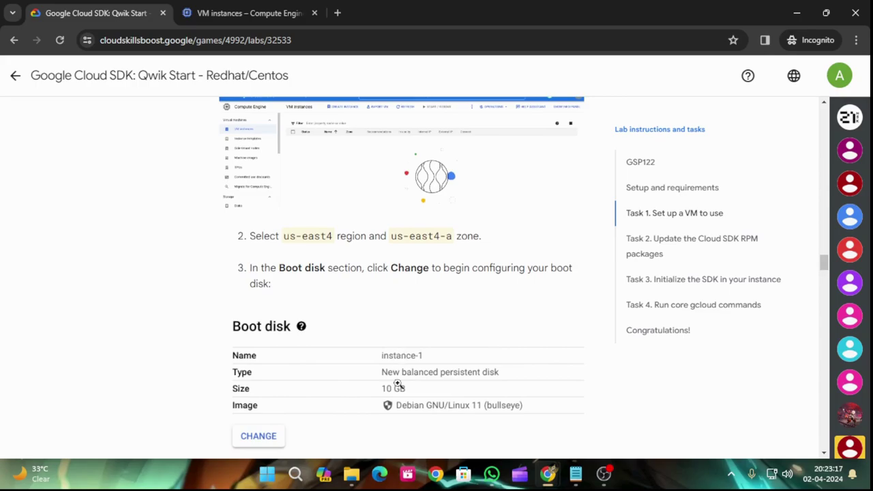
scroll(398, 386, down, 1)
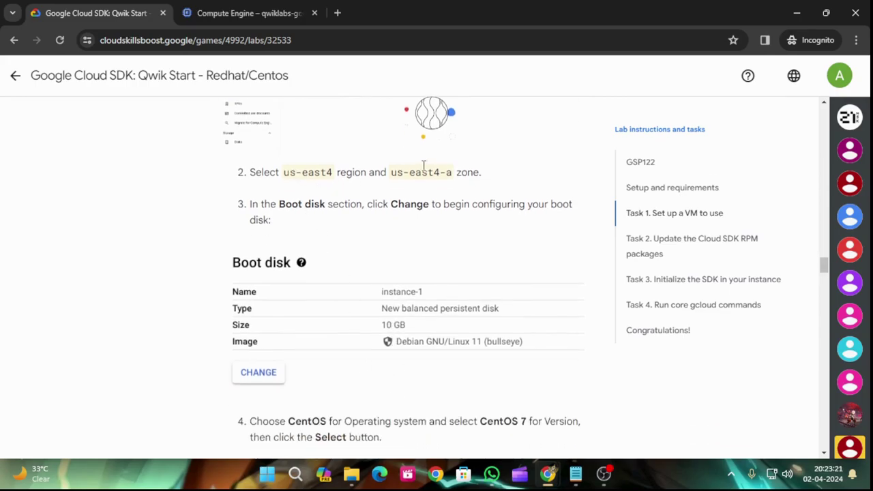
click(252, 10)
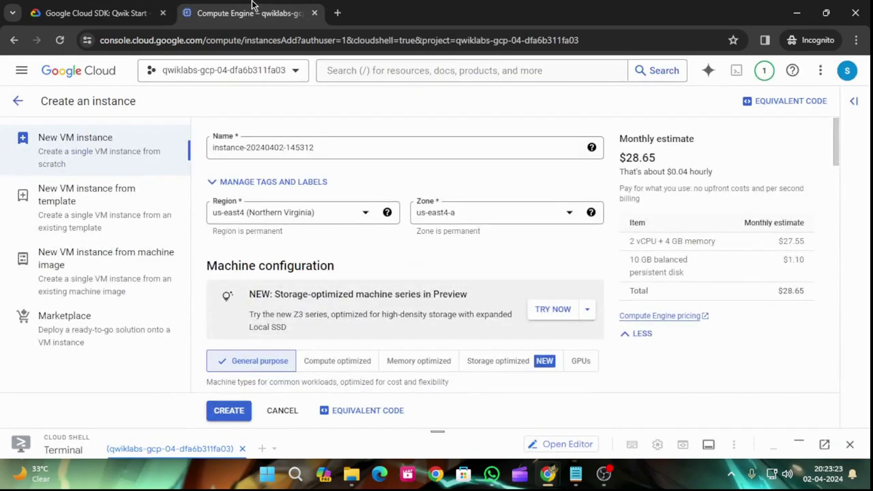
click(348, 148)
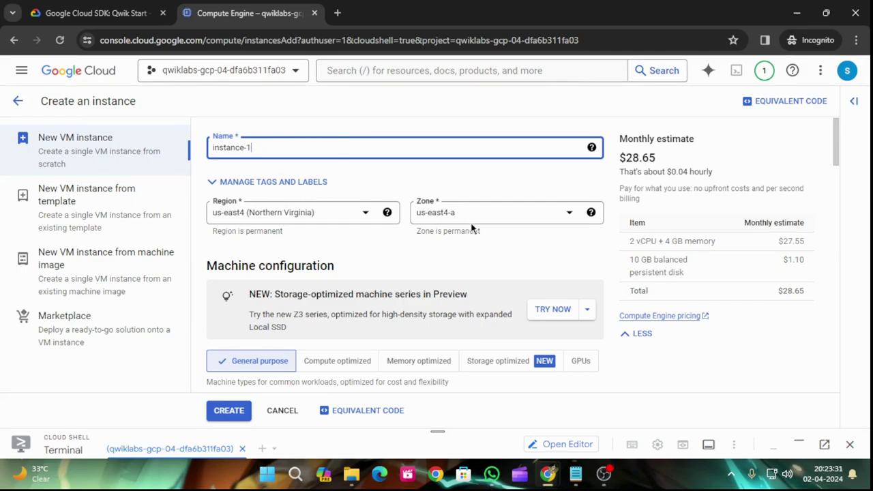
Following the lab's boot disk instructions, change the instance's boot disk operating system to CentOS.
click(161, 13)
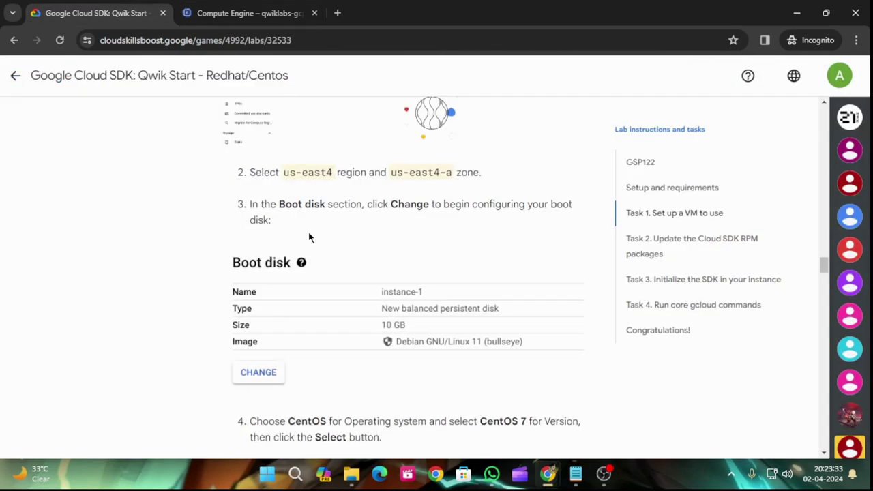
scroll(310, 237, down, 1)
scroll(310, 237, down, 1)
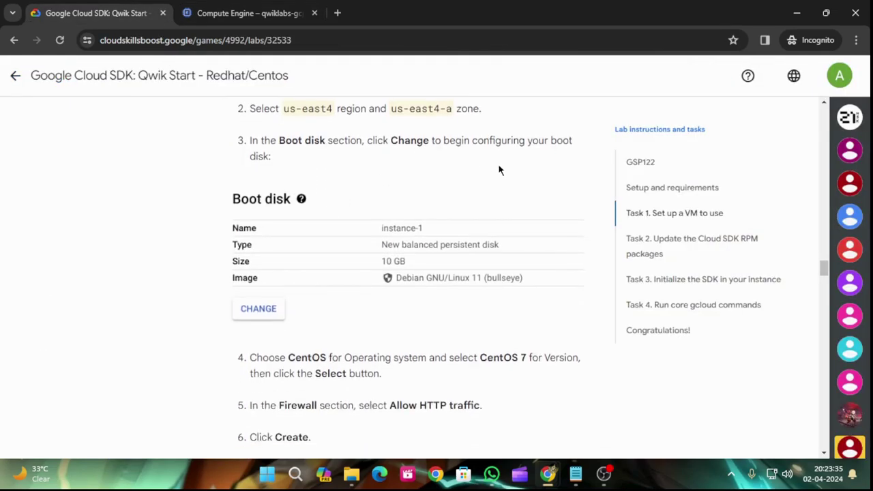
scroll(466, 262, down, 1)
scroll(466, 262, down, 2)
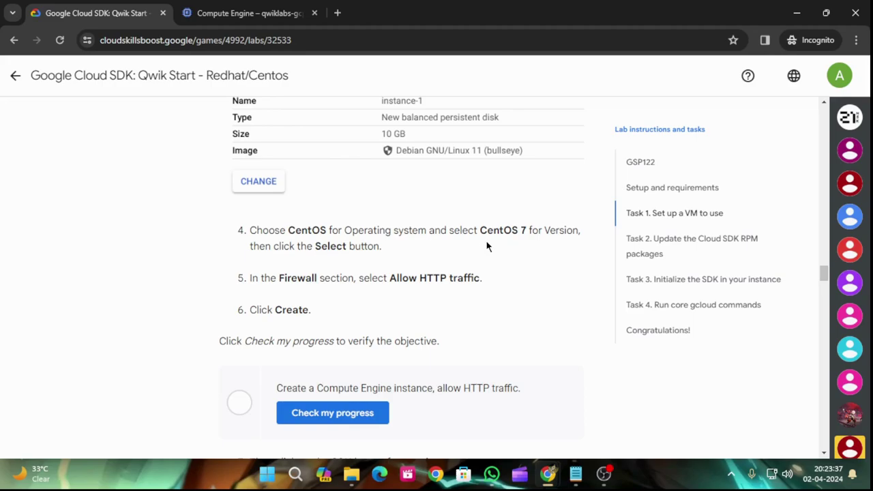
click(304, 14)
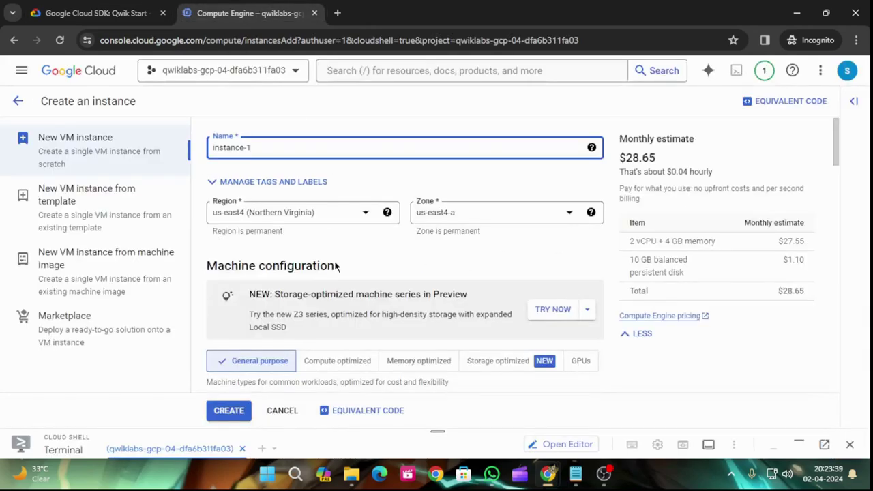
scroll(336, 267, down, 3)
scroll(335, 270, down, 10)
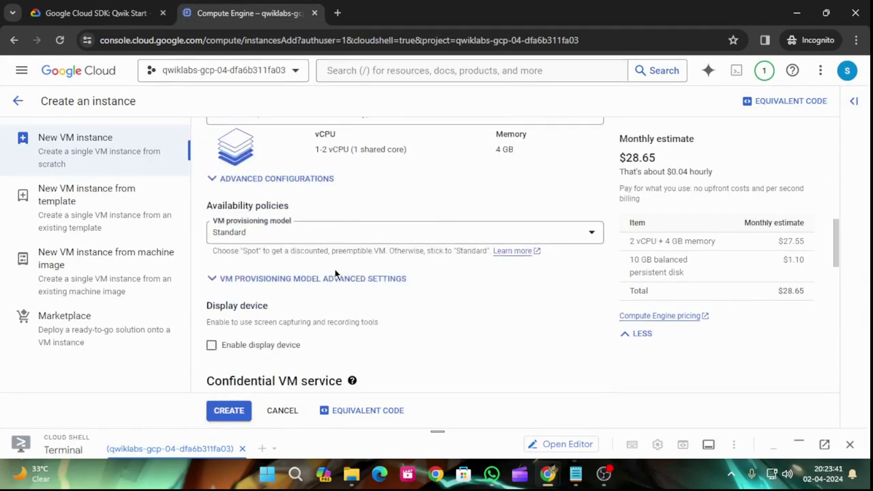
scroll(334, 273, down, 3)
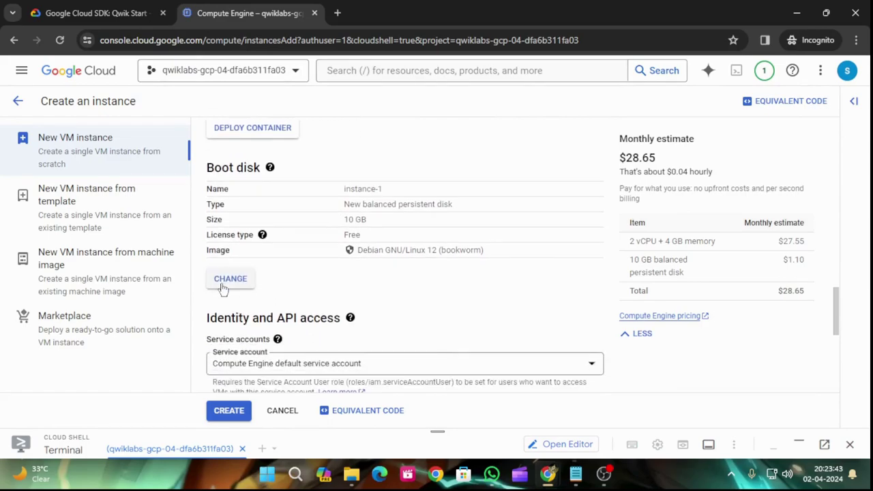
click(222, 283)
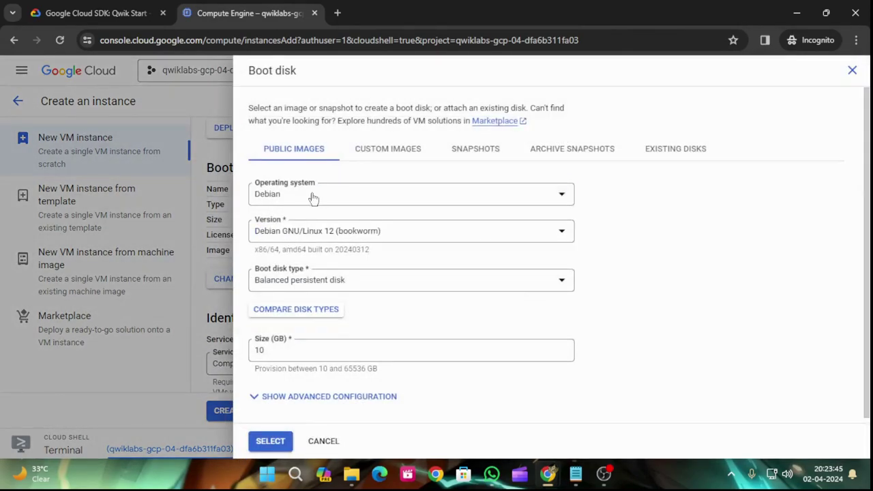
click(311, 195)
click(286, 237)
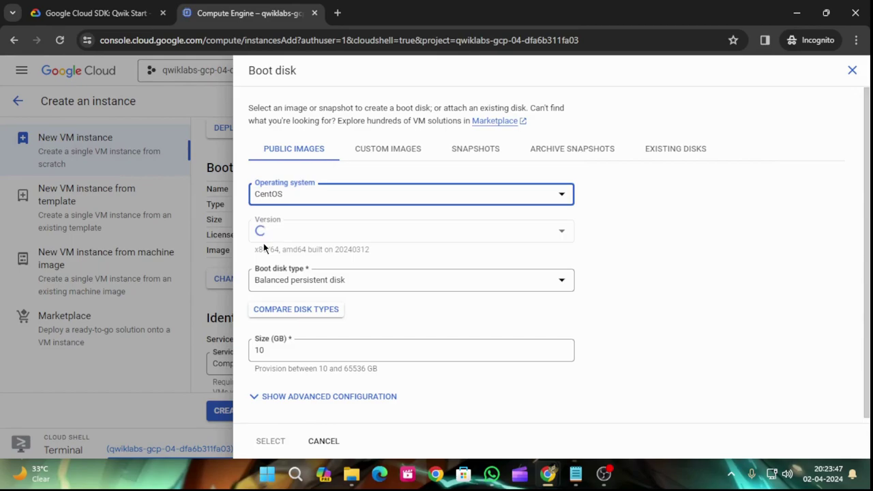
Check the lab's required CentOS version and firewall setting, and return to the boot disk settings.
click(96, 13)
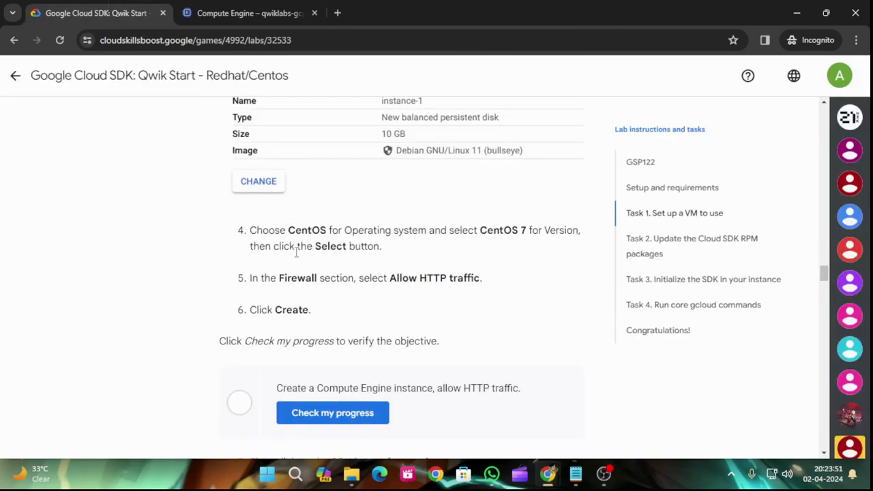
scroll(290, 247, down, 1)
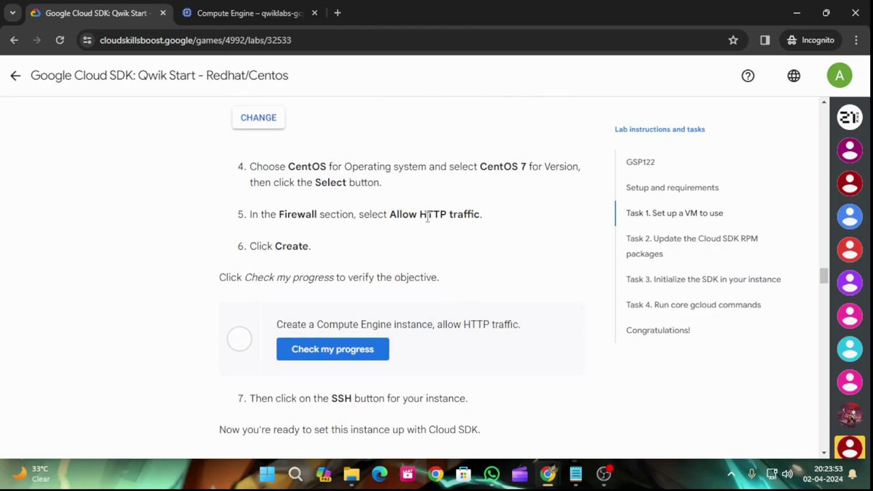
click(253, 10)
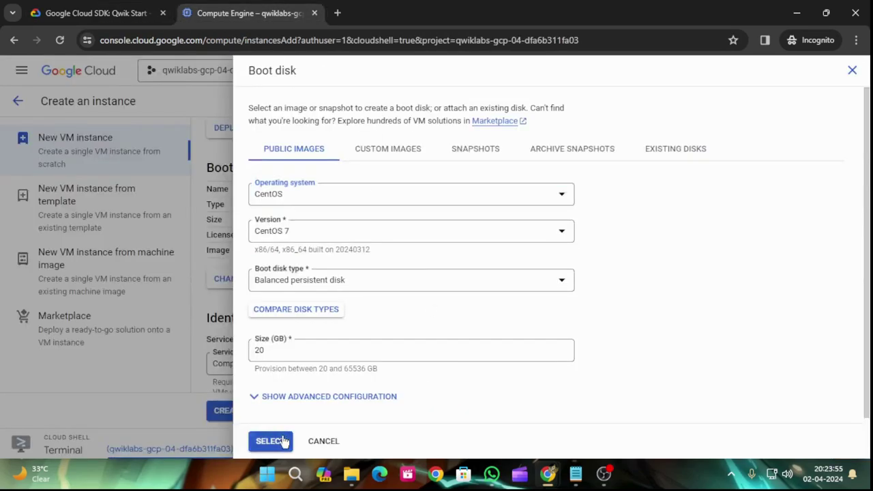
Apply the CentOS 7 boot disk with a 20 GB balanced persistent disk and allow HTTP traffic in the instance's firewall settings.
click(271, 442)
scroll(332, 342, down, 2)
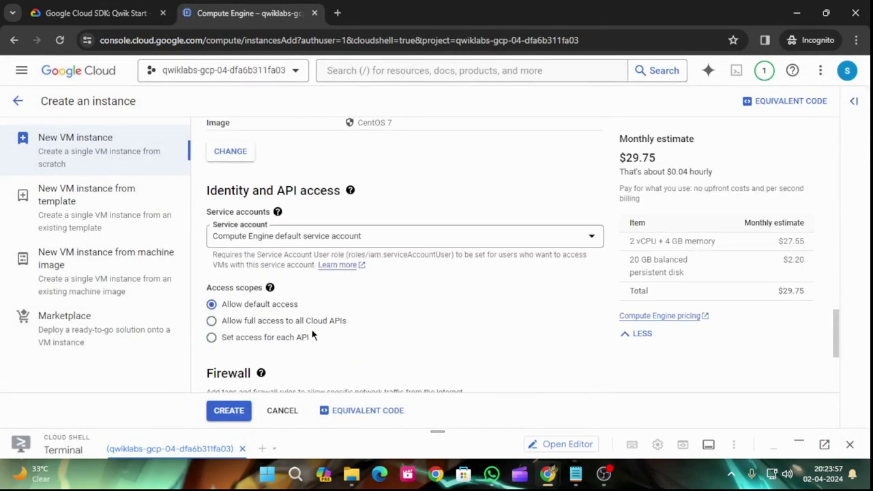
click(73, 10)
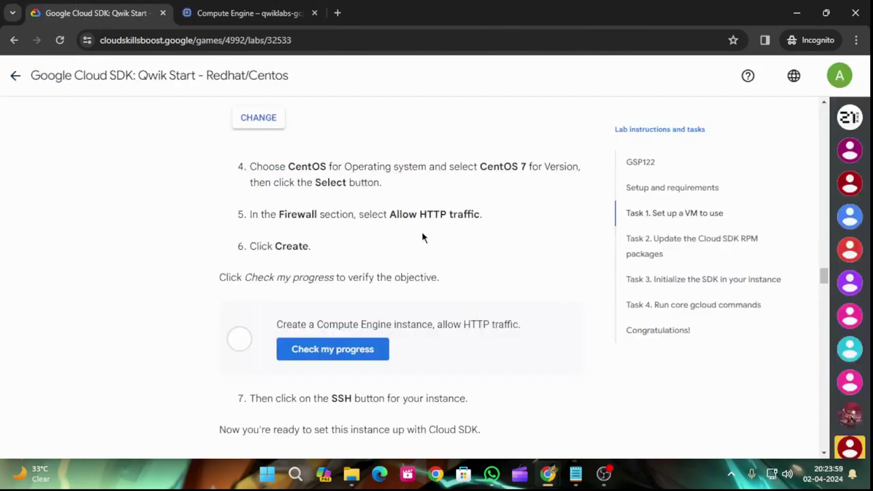
click(286, 12)
scroll(327, 321, down, 2)
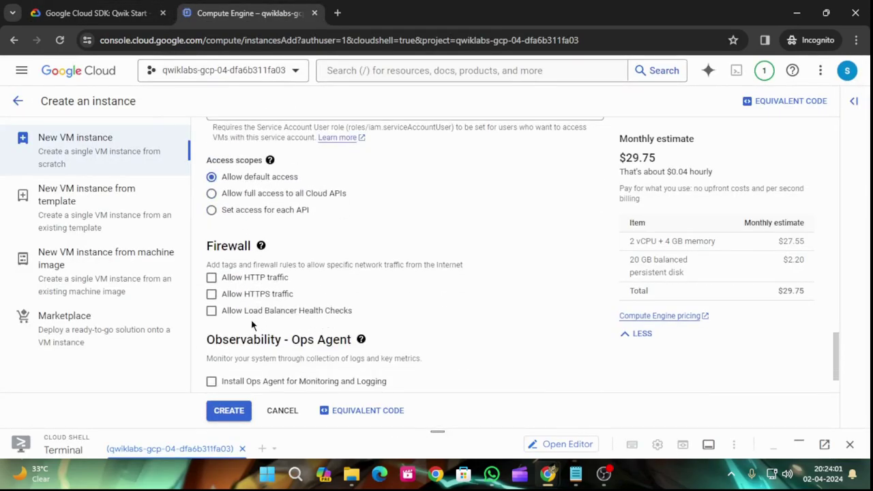
click(212, 279)
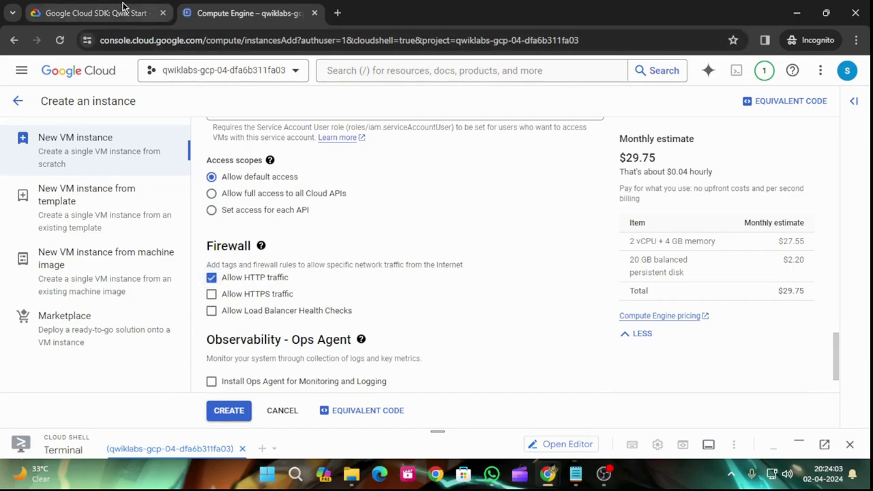
Create the configured VM instance after consulting the lab instructions once more.
click(88, 10)
click(219, 5)
scroll(318, 253, down, 1)
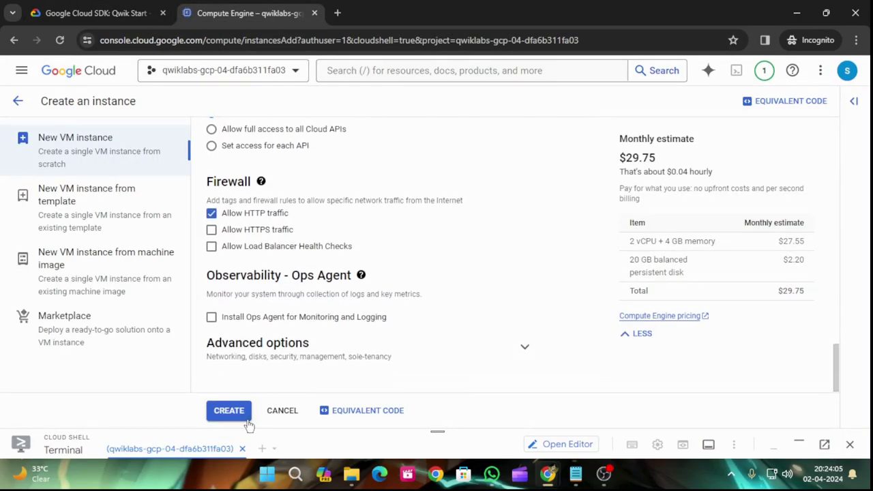
click(235, 412)
In the lab page, check progress on the objective to create a Compute Engine instance allowing HTTP traffic.
click(88, 12)
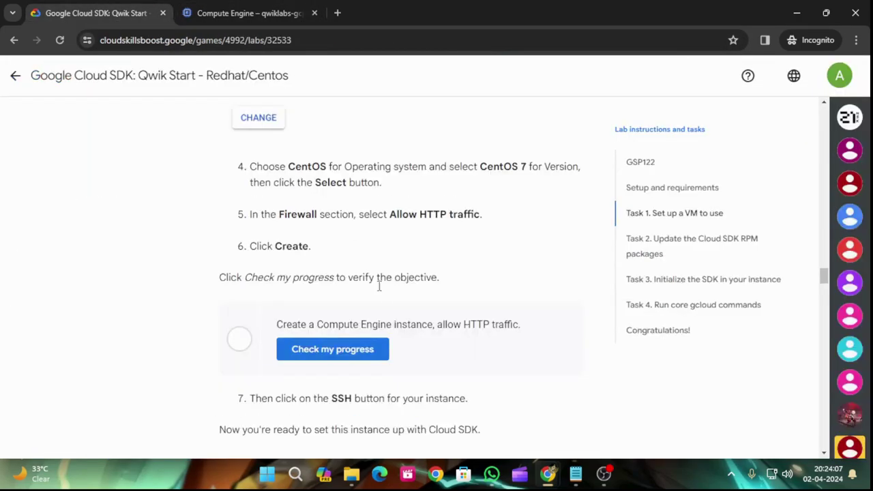
scroll(389, 307, down, 2)
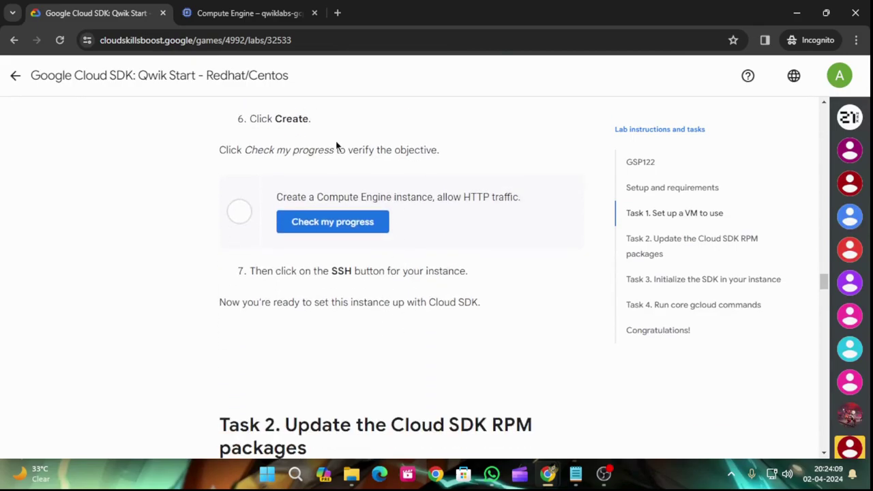
click(212, 8)
click(155, 7)
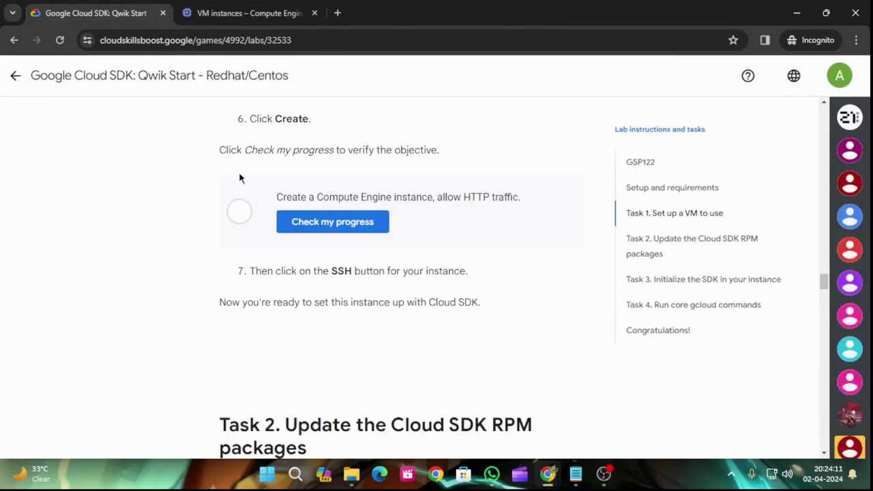
click(331, 225)
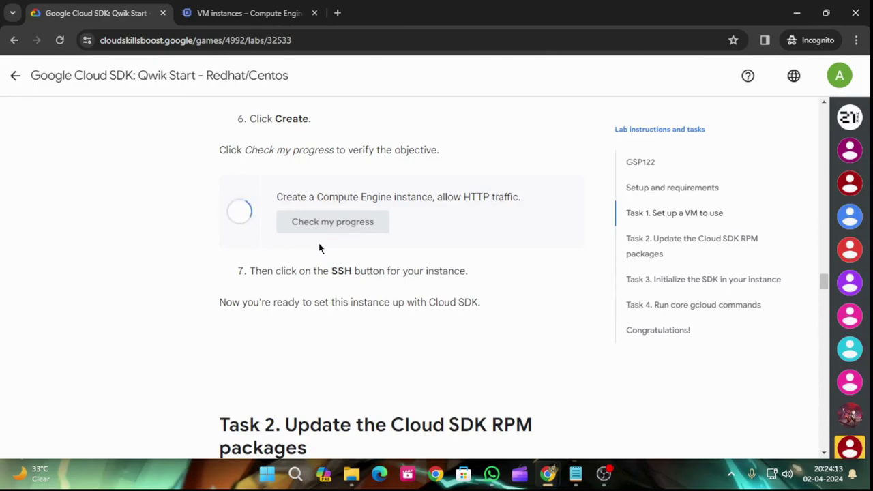
click(316, 222)
Close the tutorial pane beside the VM instances list and revisit the lab's progress check for the instance objective.
click(237, 15)
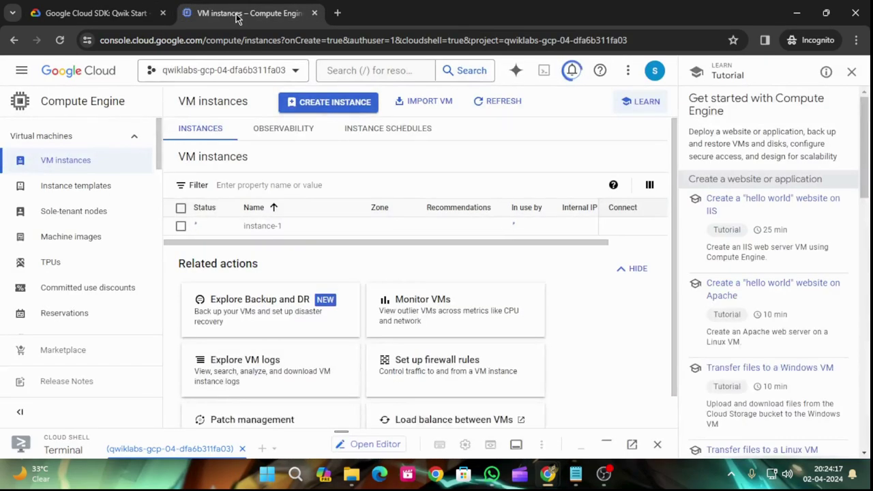
click(852, 71)
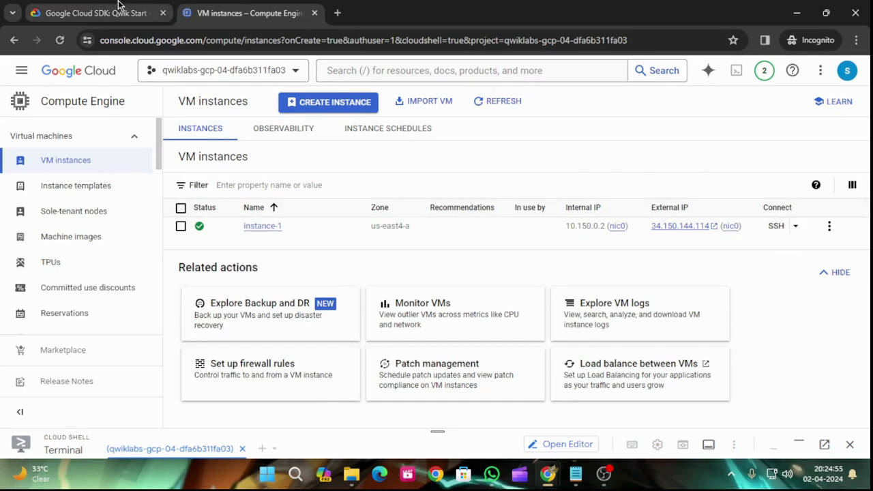
click(95, 13)
click(375, 229)
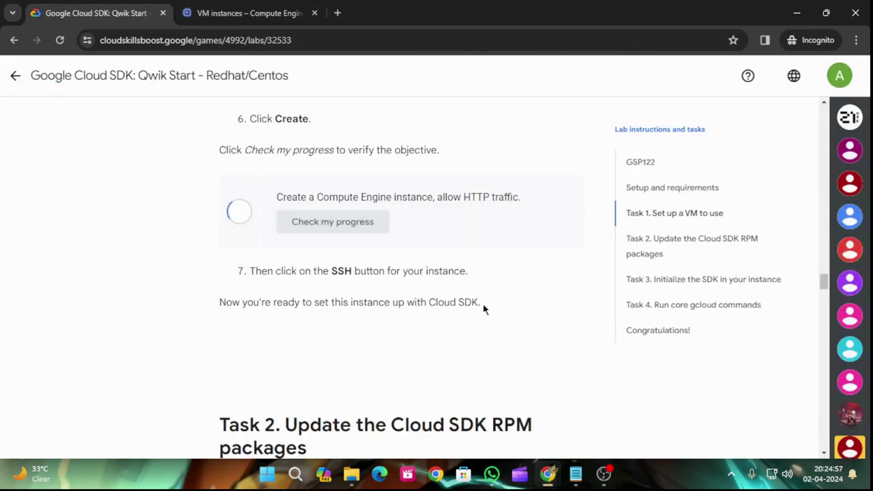
Open an in-browser SSH session to instance-1 and minimize its window while it connects.
click(249, 13)
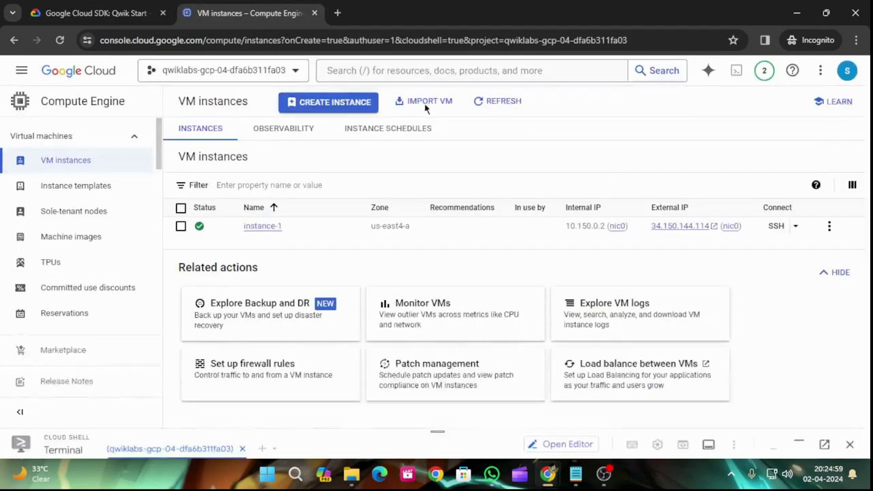
click(777, 227)
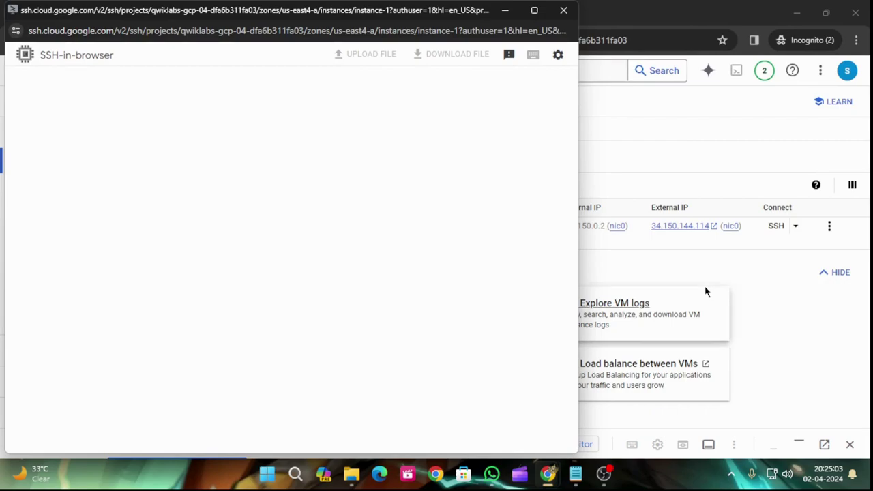
click(505, 10)
Copy the Task 2 commands that add the Cloud SDK YUM repository and install google-cloud-sdk, and read the follow-up instruction.
click(76, 7)
scroll(244, 314, down, 6)
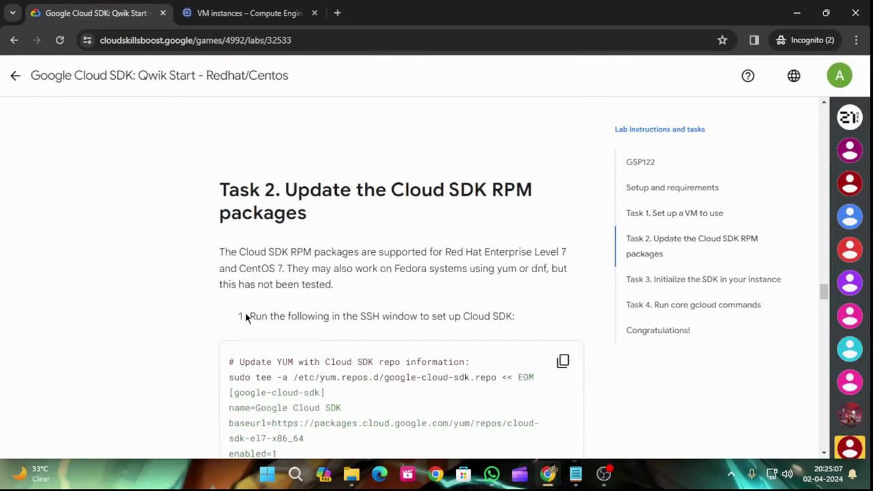
click(563, 170)
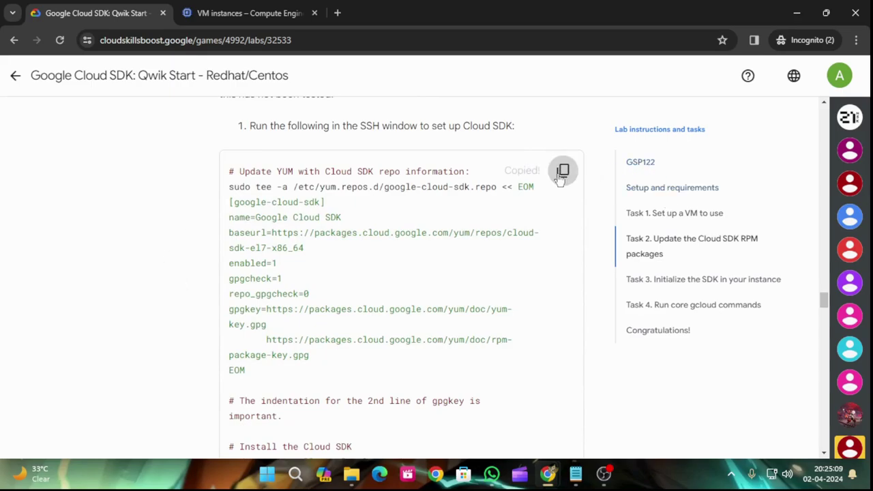
scroll(528, 294, down, 5)
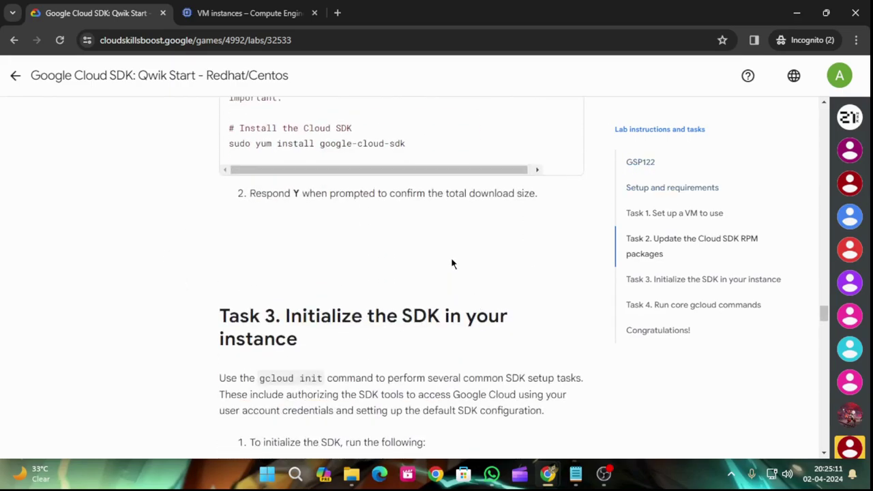
Run the copied Cloud SDK repository setup and sudo yum install google-cloud-sdk commands in instance-1's SSH session.
mouse_move(548, 474)
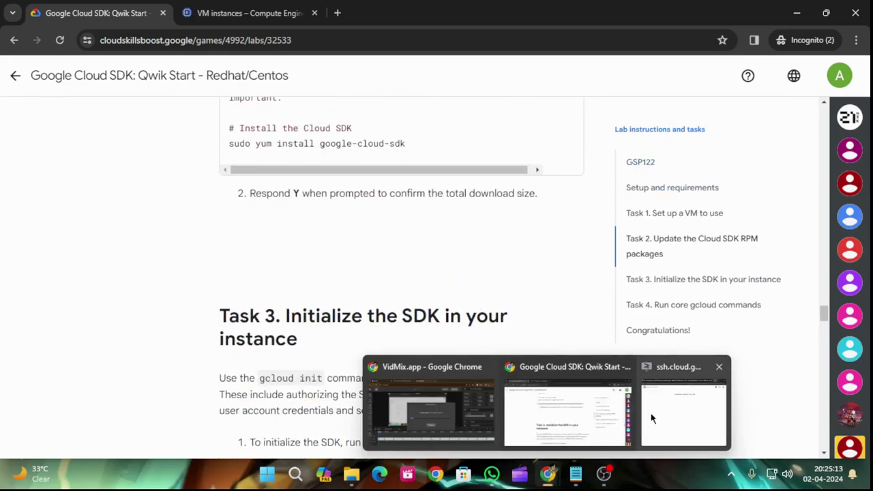
click(662, 416)
click(221, 283)
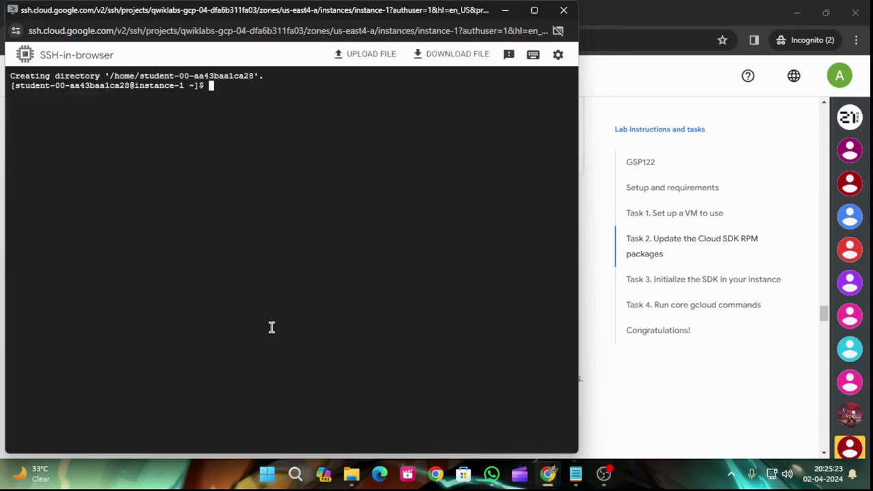
key(ctrl+v)
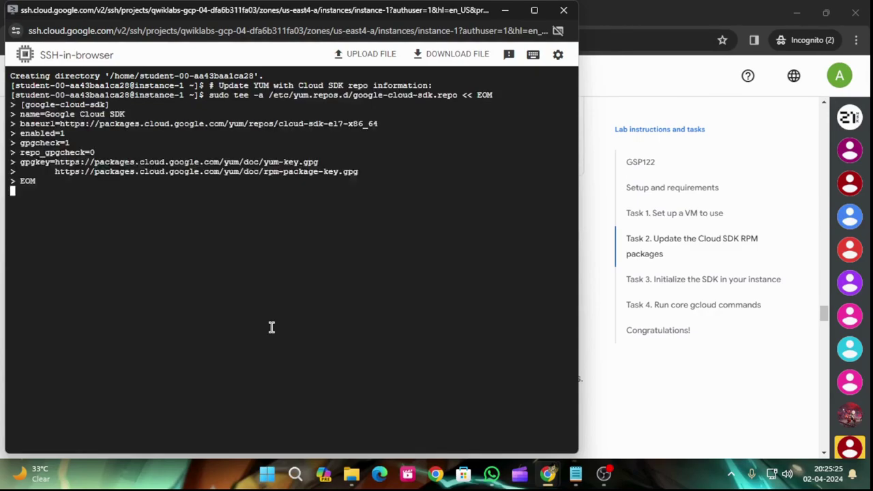
key(Return)
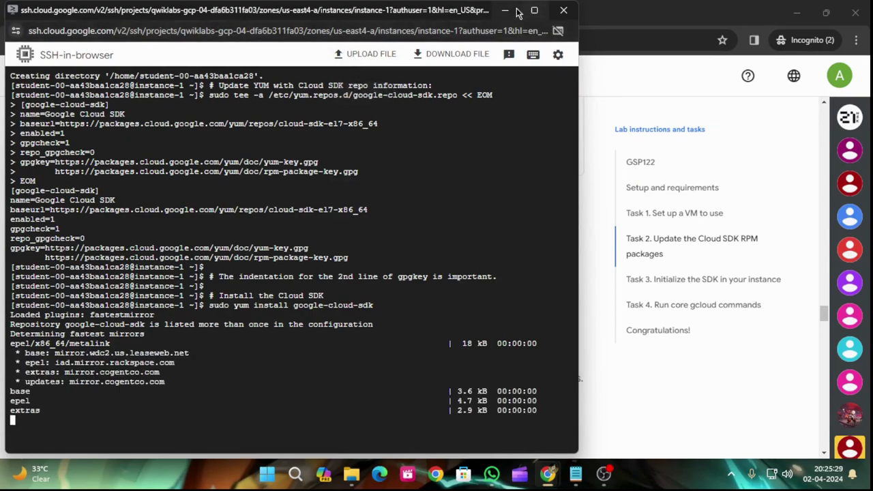
Check the lab's instruction for the install prompt and answer y in the SSH session to accept the package download.
click(505, 10)
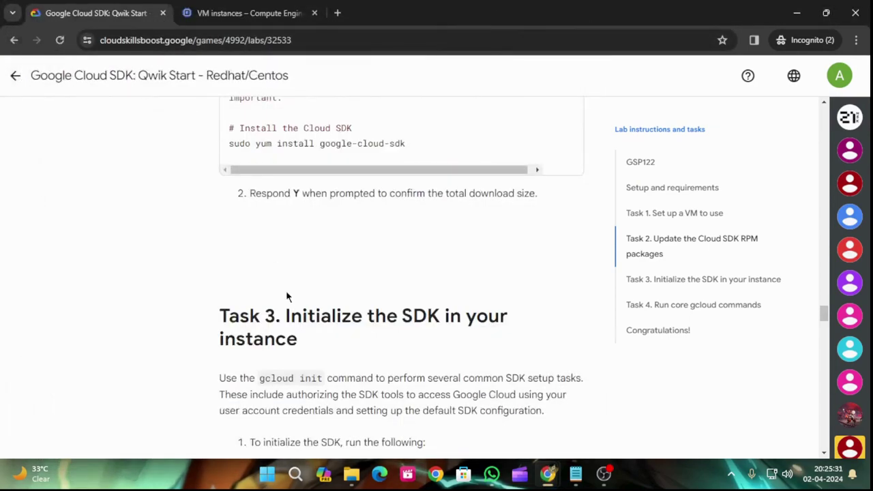
mouse_move(548, 471)
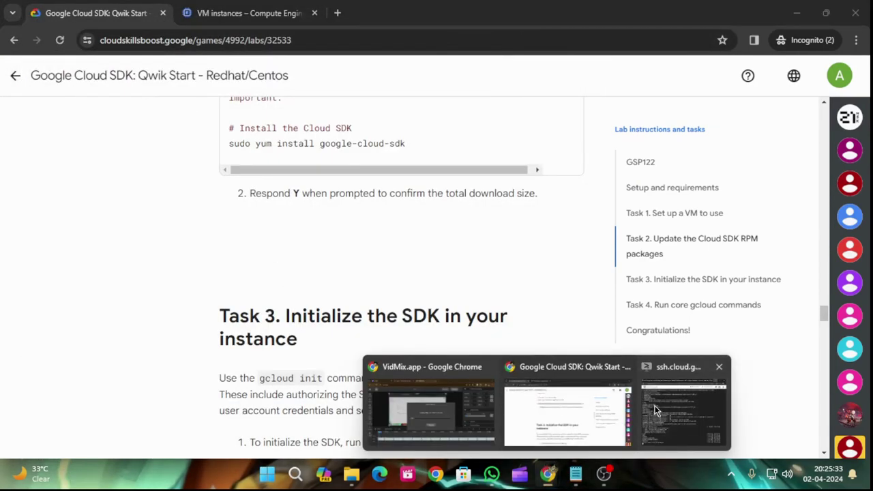
click(668, 405)
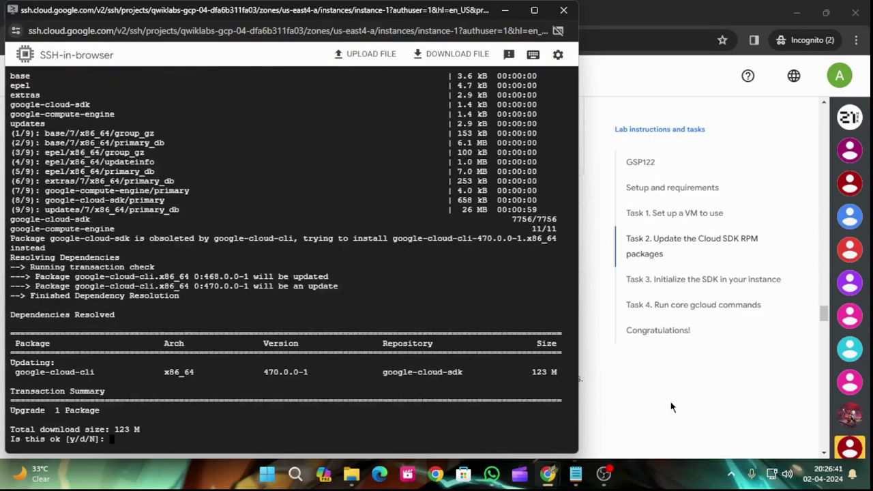
text(y)
key(Return)
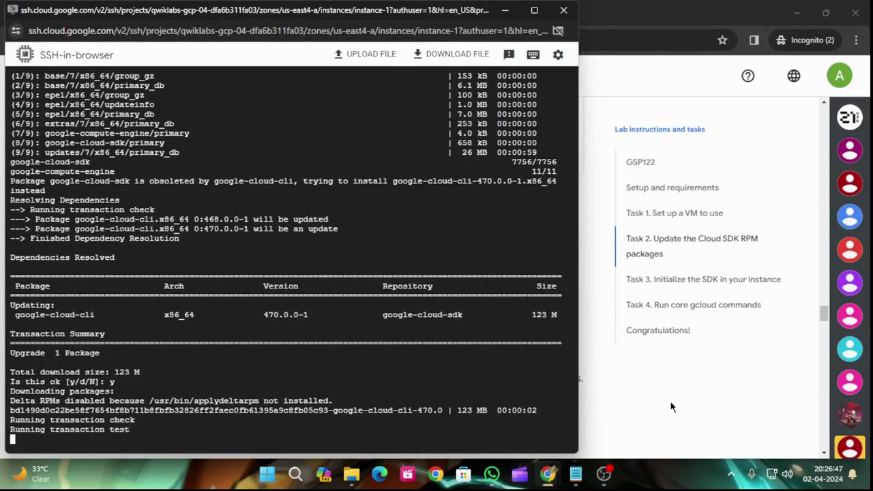
Copy the gcloud init --console-only command from the lab's Task 3 and read its instructions for choosing the account.
click(671, 407)
scroll(391, 367, down, 4)
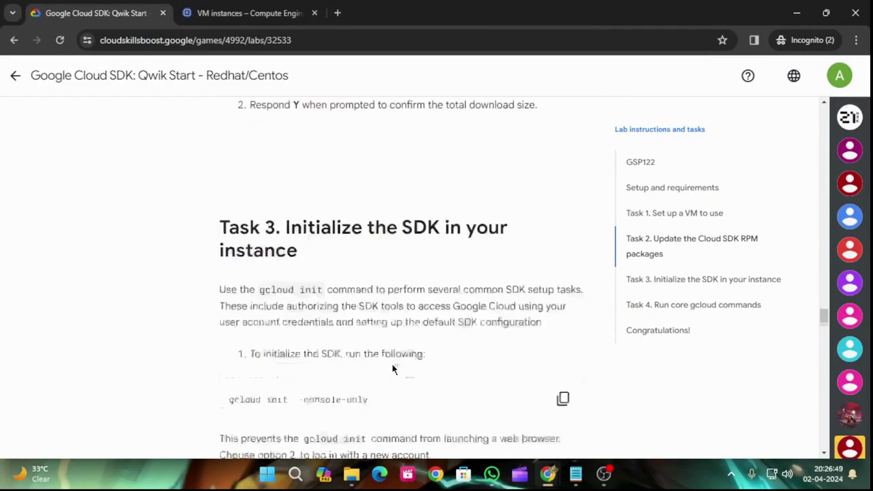
click(563, 296)
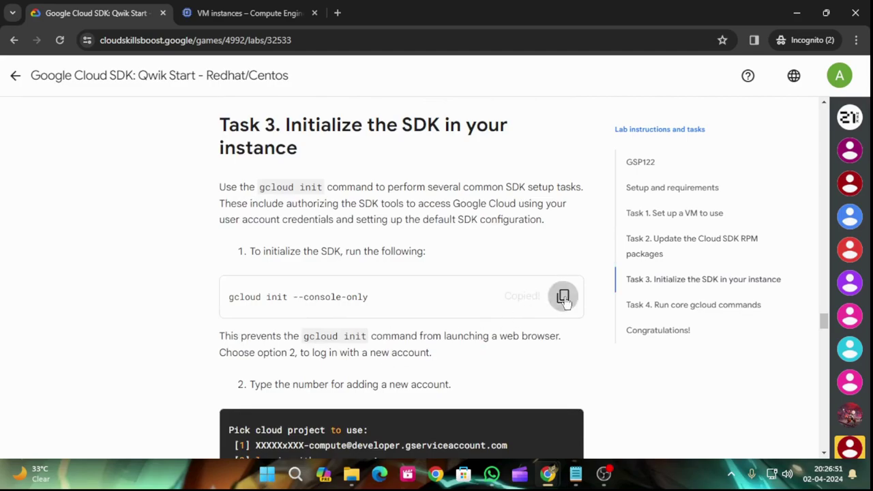
scroll(547, 396, down, 2)
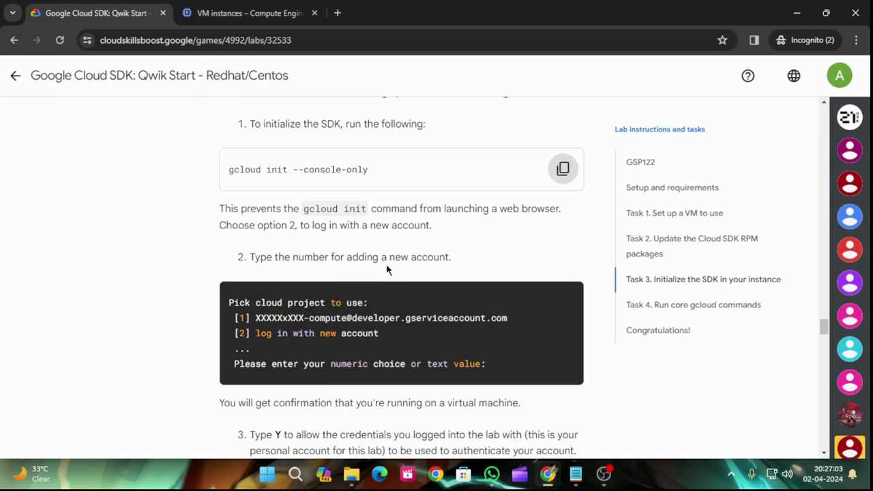
scroll(387, 270, down, 1)
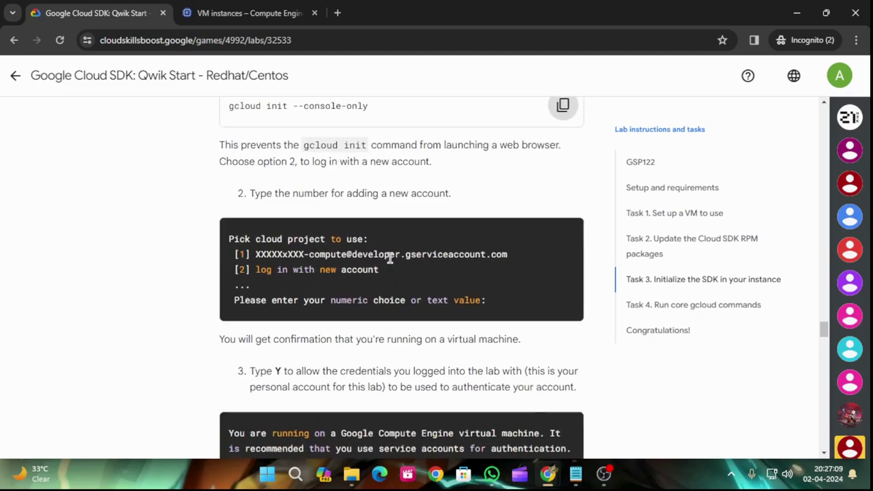
scroll(391, 256, up, 1)
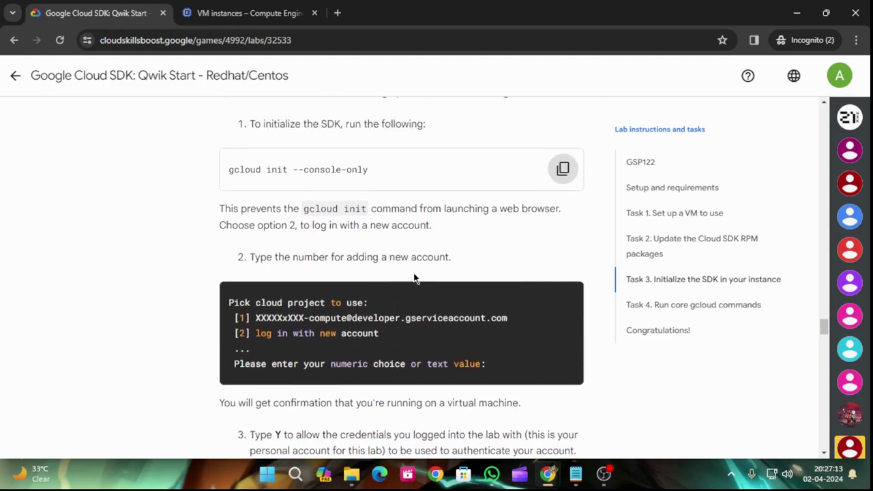
Run gcloud init --console-only in instance-1's SSH session once the package update is done.
mouse_move(549, 474)
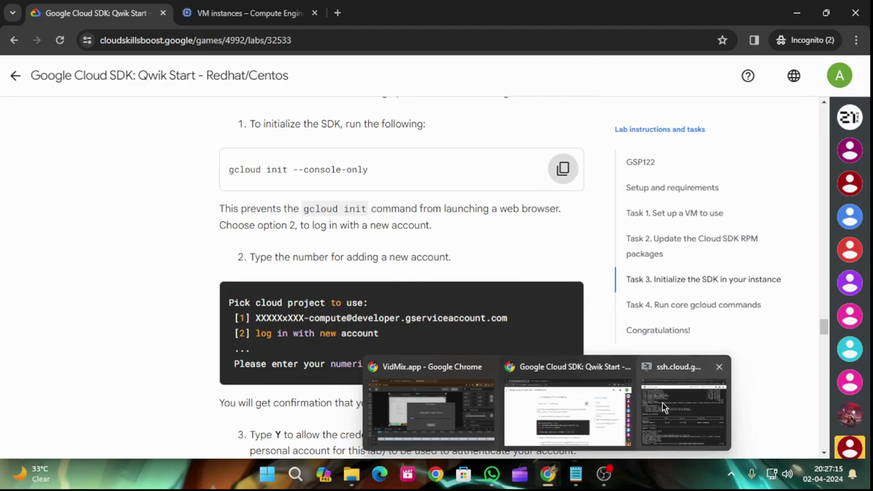
click(662, 403)
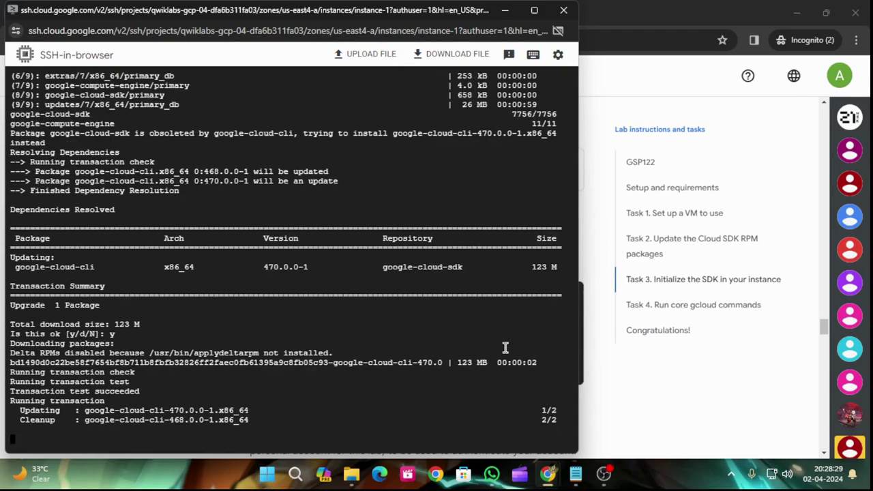
key(Return)
key(Return)
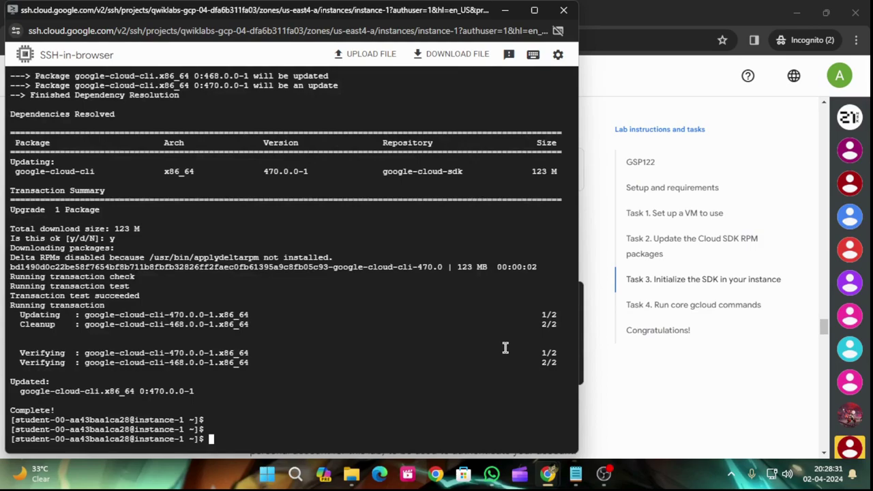
key(ctrl+v)
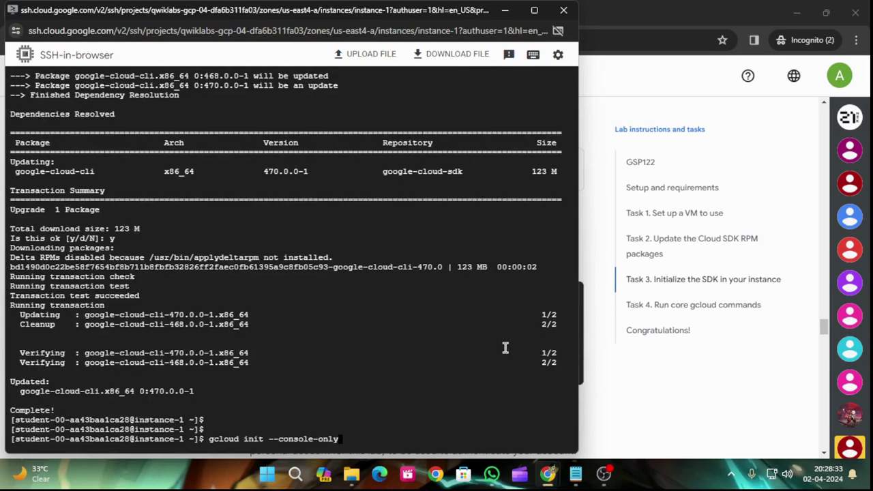
key(Return)
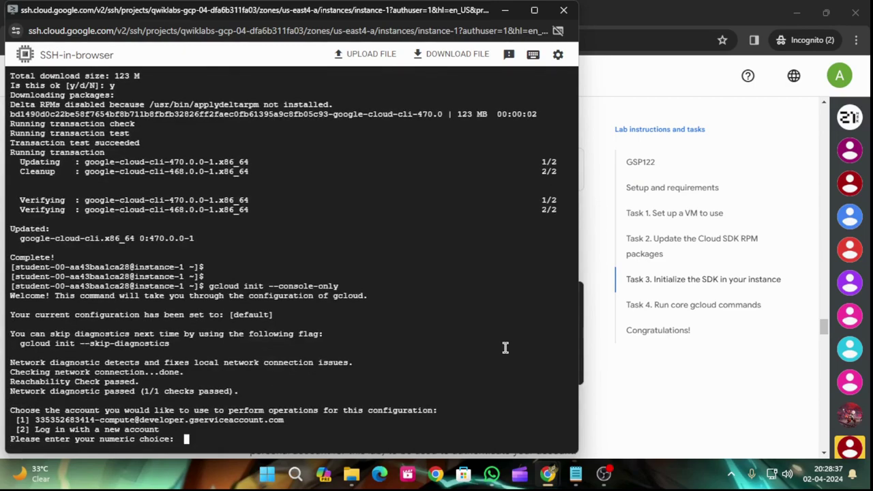
Choose option 2 to log in with a new account in the SSH session and answer Y to authenticate with the personal account.
text(2)
key(Return)
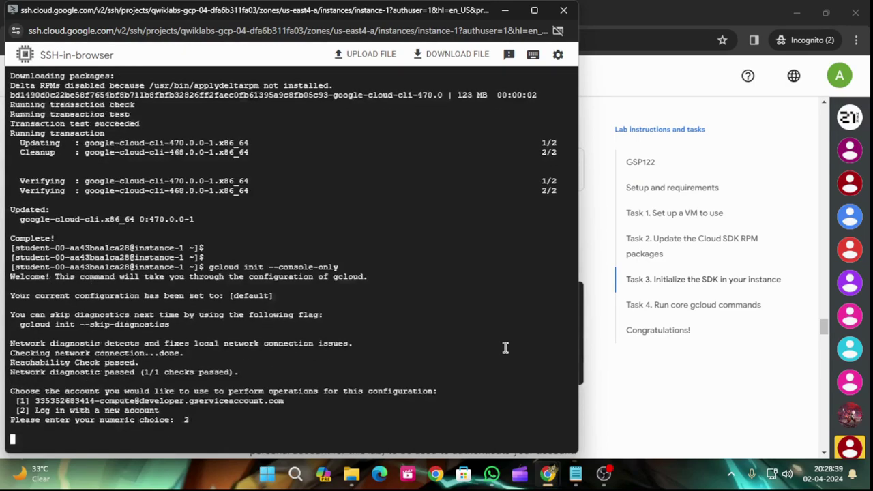
click(678, 392)
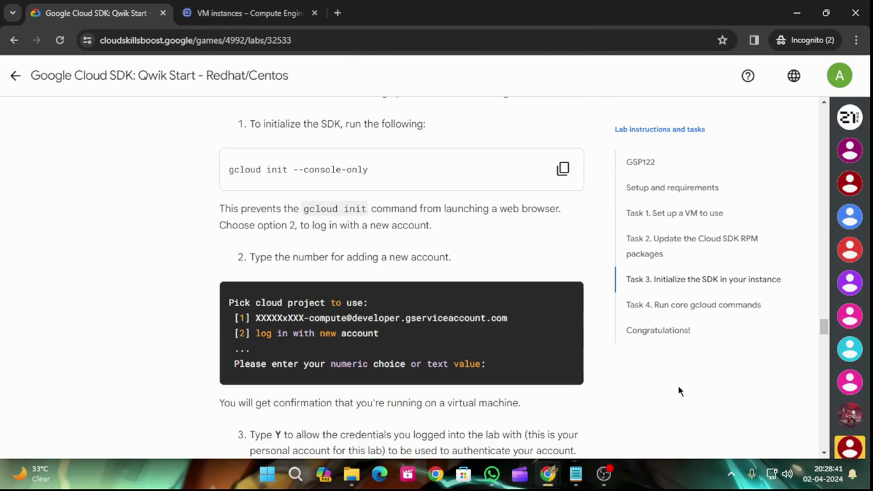
scroll(671, 366, down, 5)
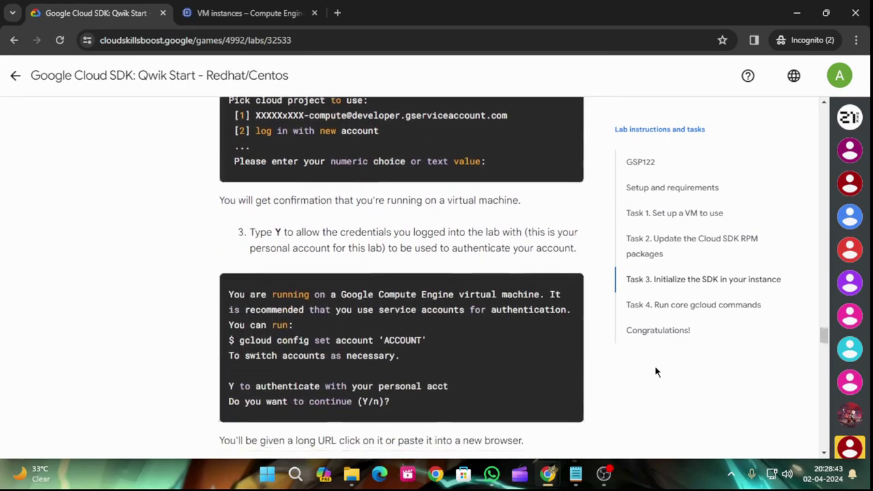
mouse_move(558, 466)
click(673, 409)
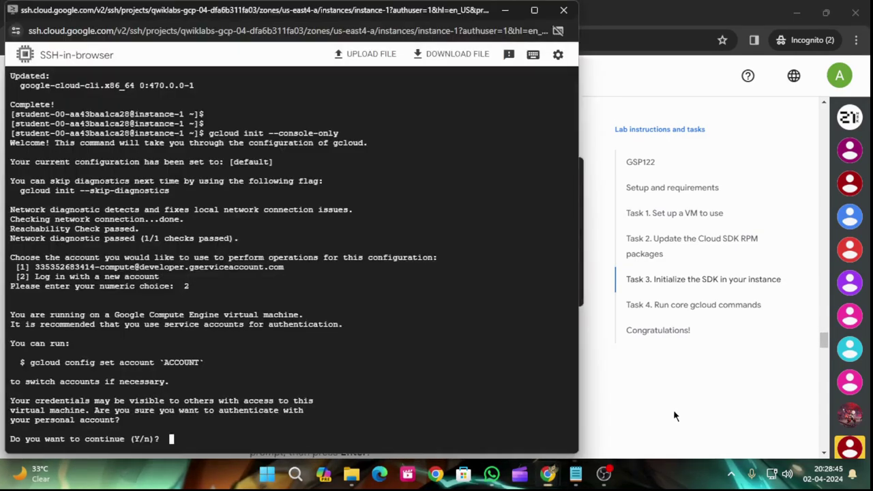
text(y)
key(BackSpace)
text(Y)
key(Return)
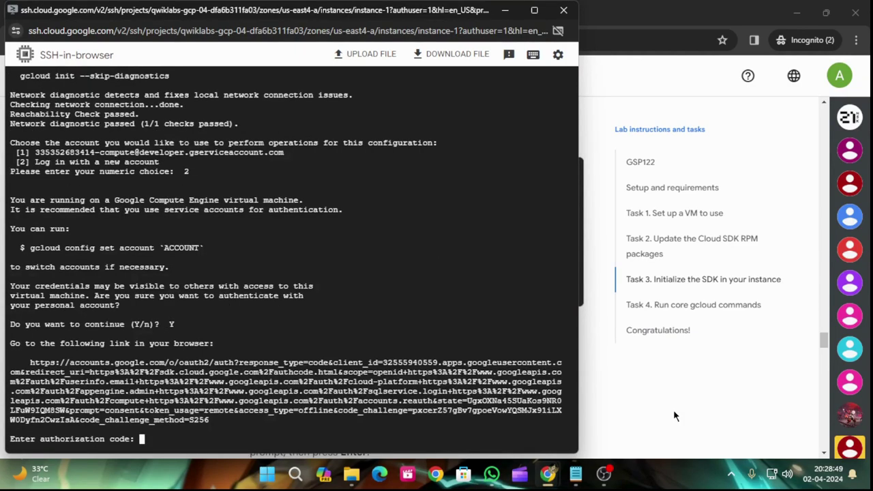
Read the lab's sign-in instructions, then open the authorization link from the SSH session in a new browser tab.
click(676, 399)
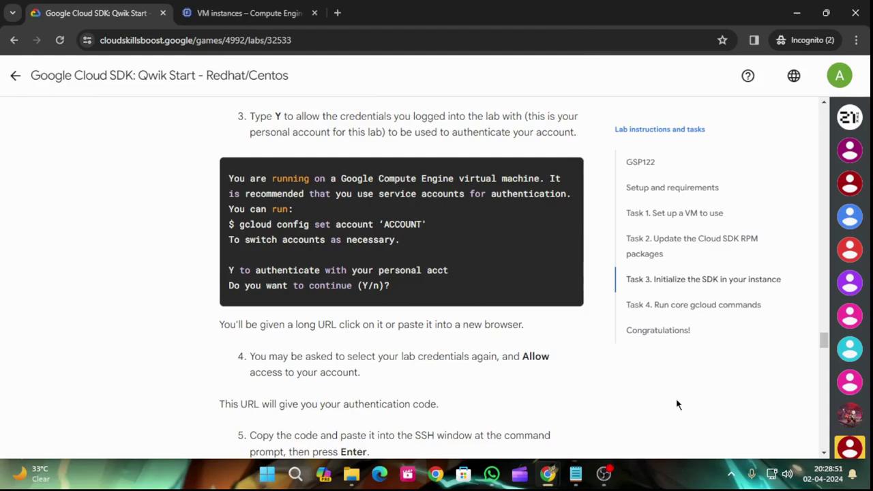
scroll(676, 404, down, 1)
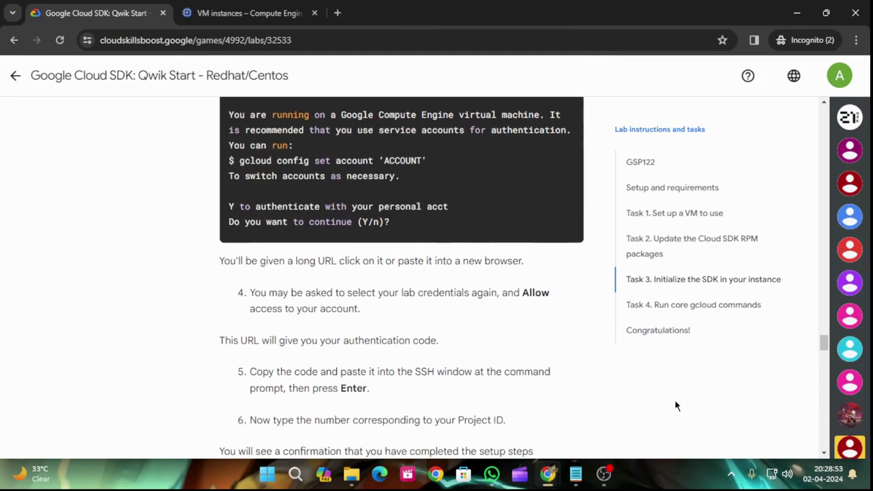
scroll(676, 407, down, 1)
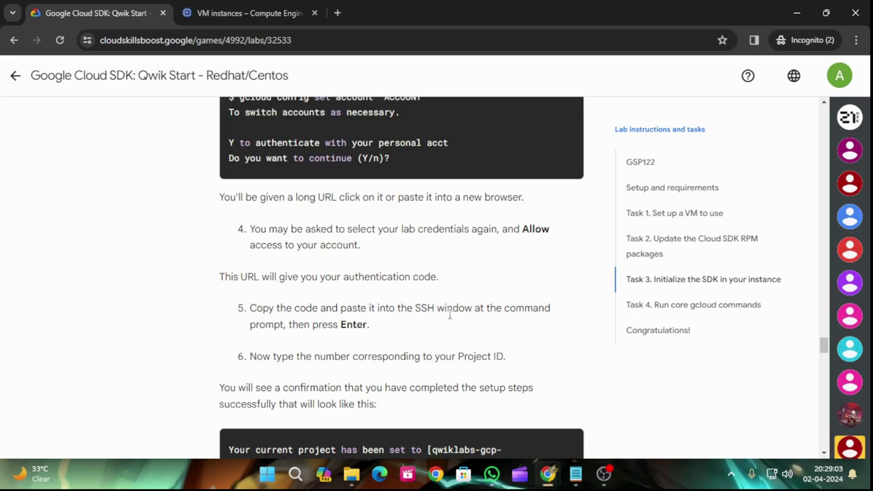
scroll(407, 414, up, 2)
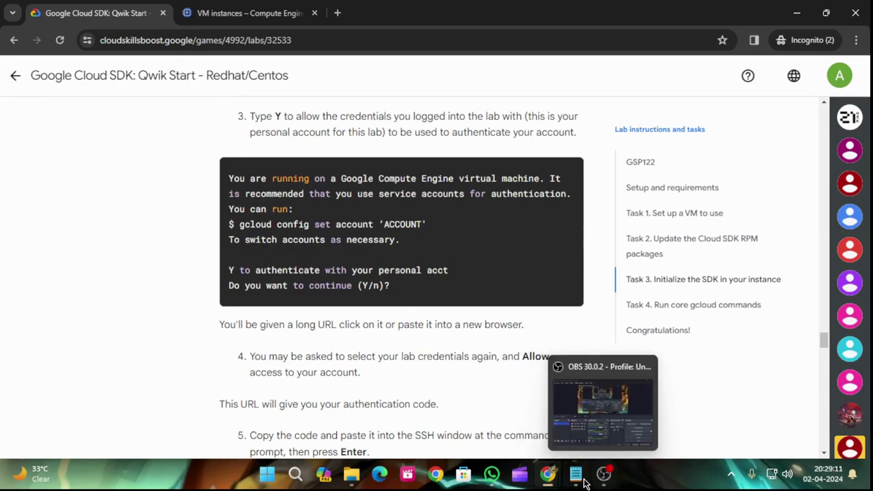
click(682, 402)
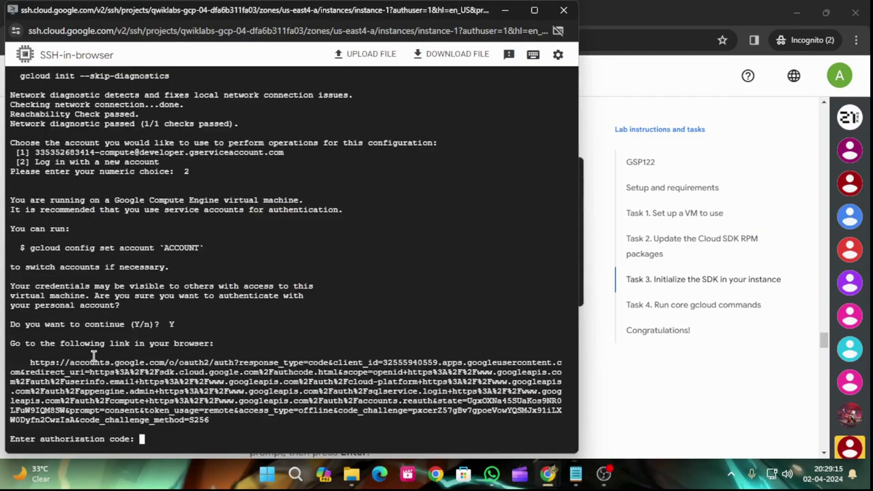
drag(30, 362, 230, 421)
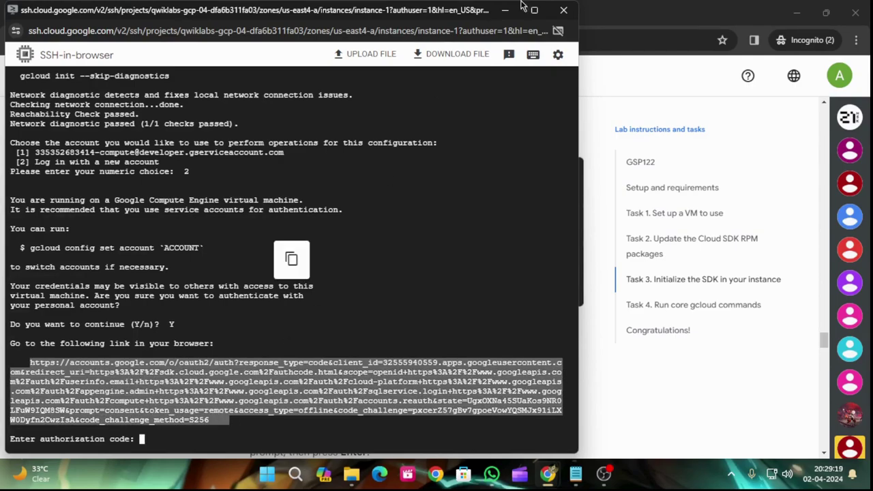
click(587, 10)
click(337, 13)
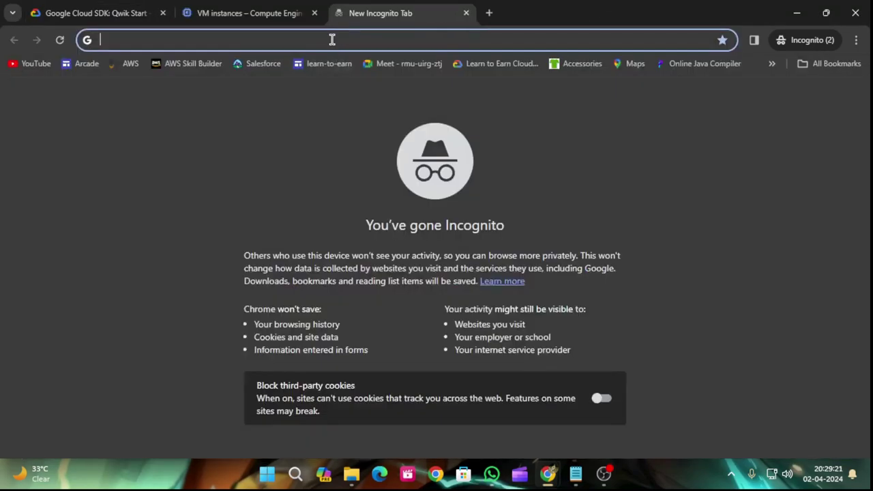
key(ctrl+v)
key(Return)
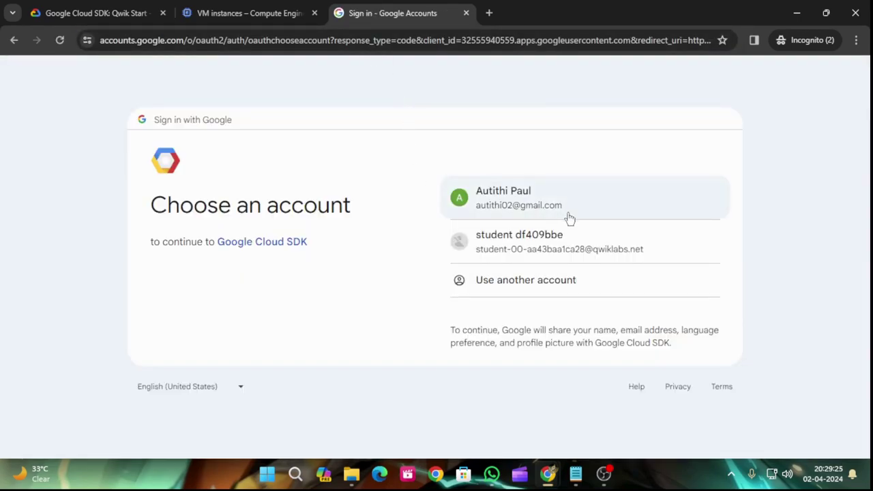
Sign in to Google Cloud SDK with the lab's student account and allow the requested access.
click(590, 239)
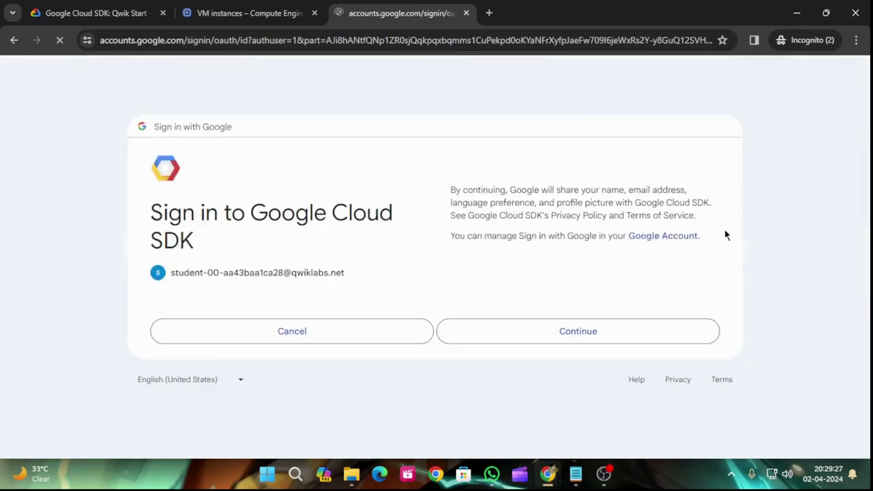
click(607, 336)
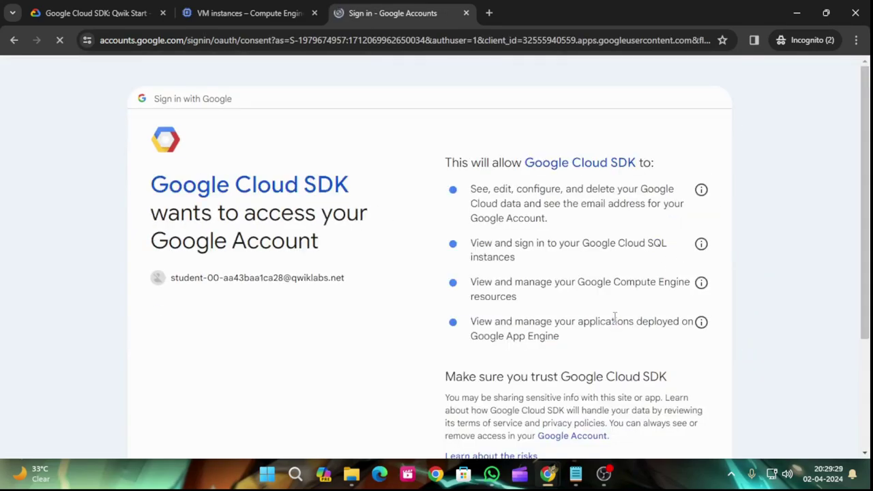
scroll(620, 285, down, 3)
click(608, 339)
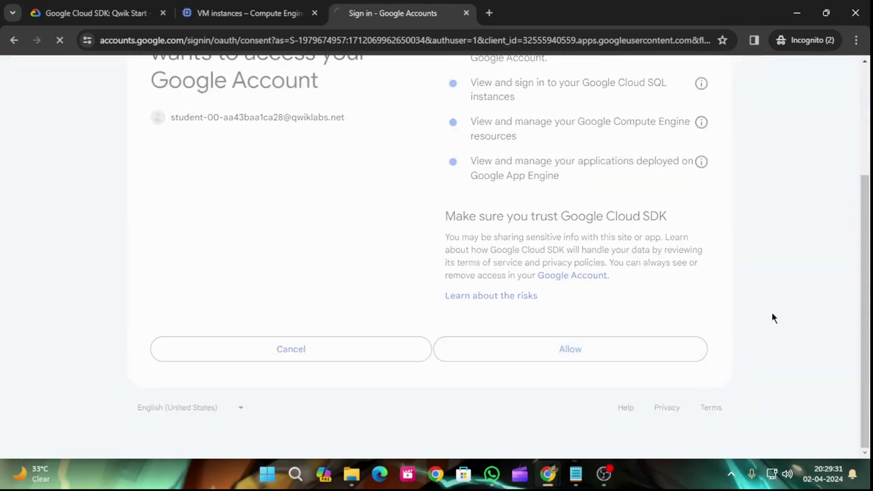
scroll(771, 304, down, 1)
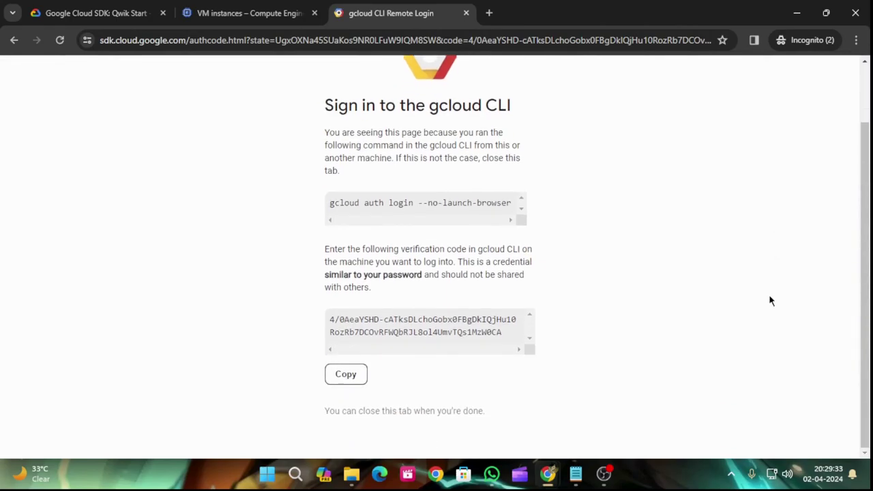
Copy the gcloud CLI verification code and submit it at the SSH session's authorization code prompt.
click(345, 377)
click(345, 377)
mouse_move(549, 474)
click(687, 424)
click(286, 434)
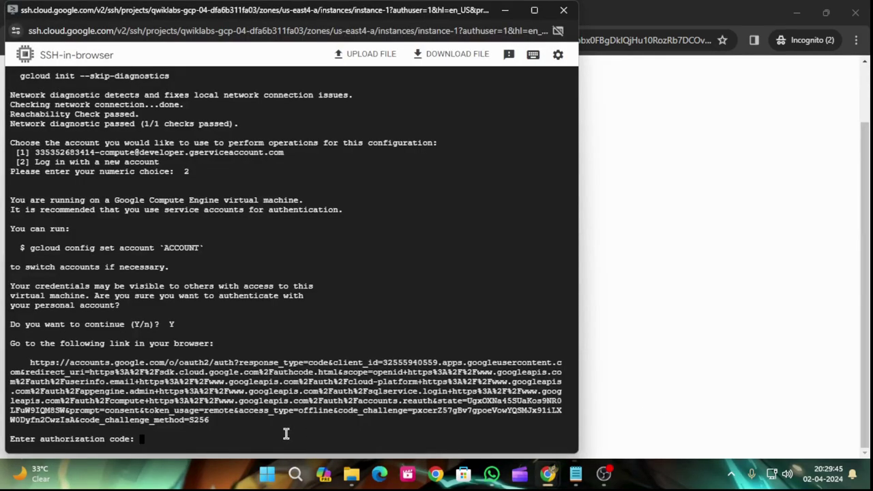
key(ctrl+v)
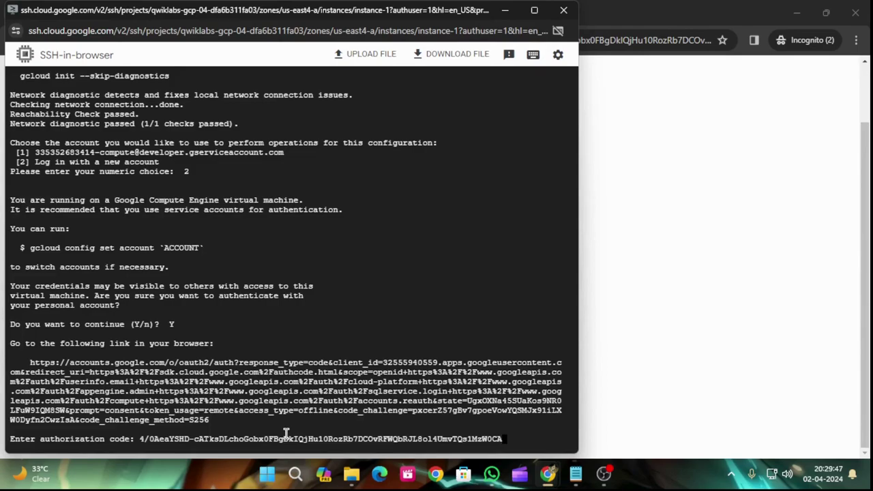
key(Return)
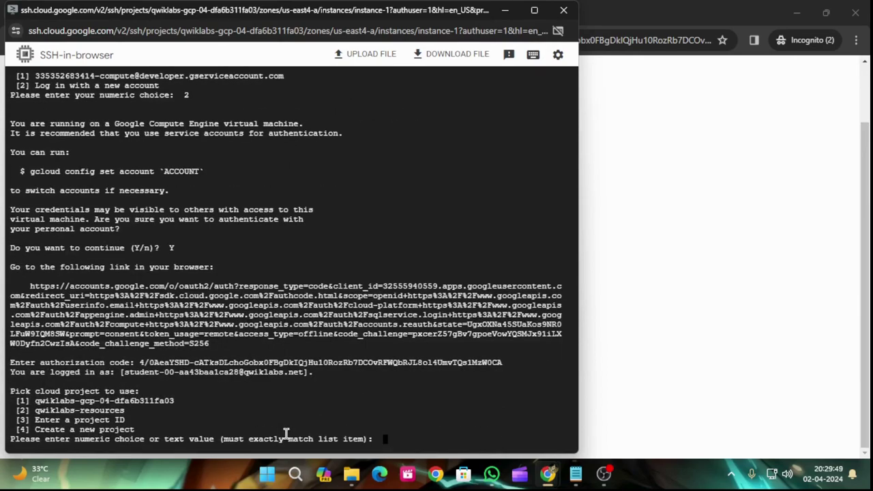
Check the lab's Task 3 instruction on picking the project and compare it with the GCP Project ID in the lab details.
click(613, 339)
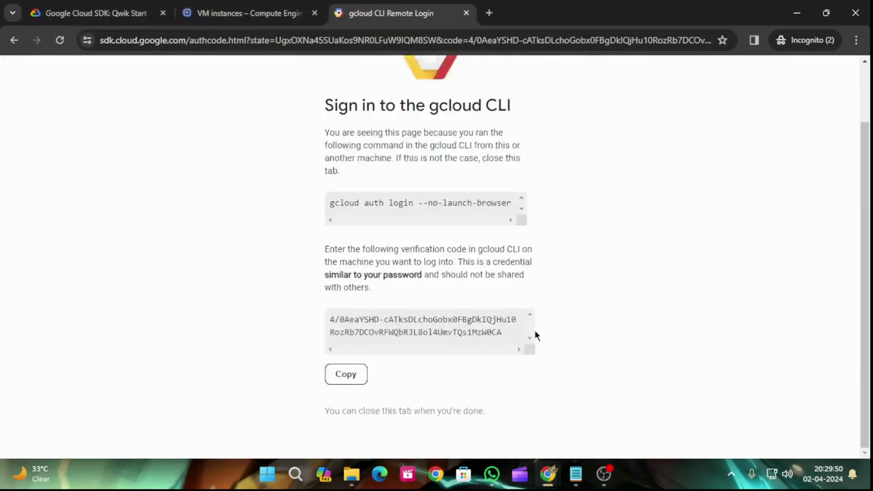
click(249, 13)
click(95, 13)
scroll(396, 362, down, 3)
scroll(398, 363, down, 4)
scroll(398, 363, up, 3)
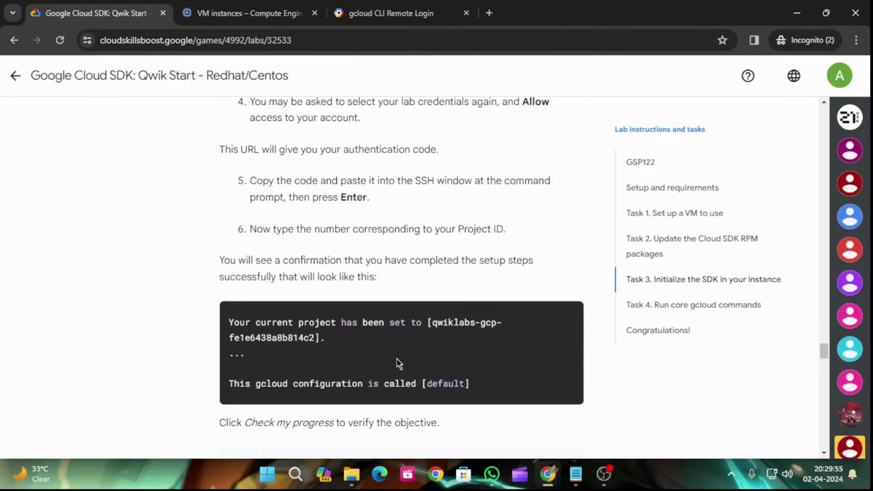
scroll(398, 364, up, 1)
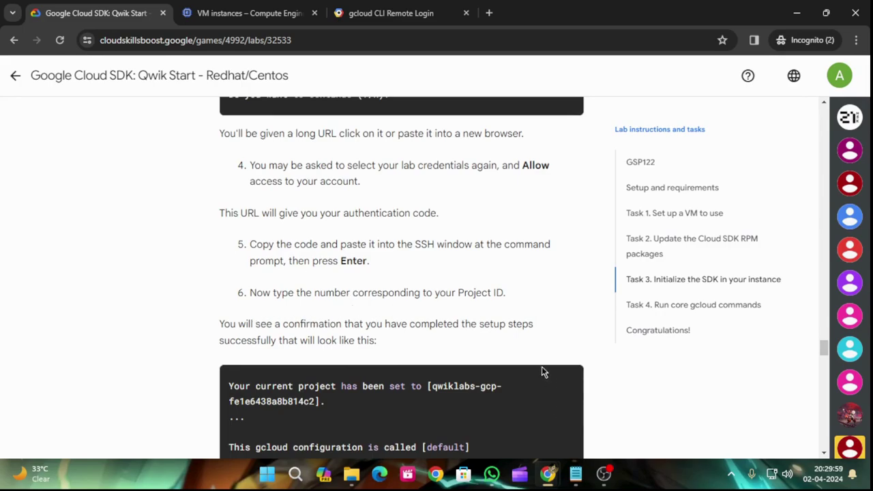
click(626, 169)
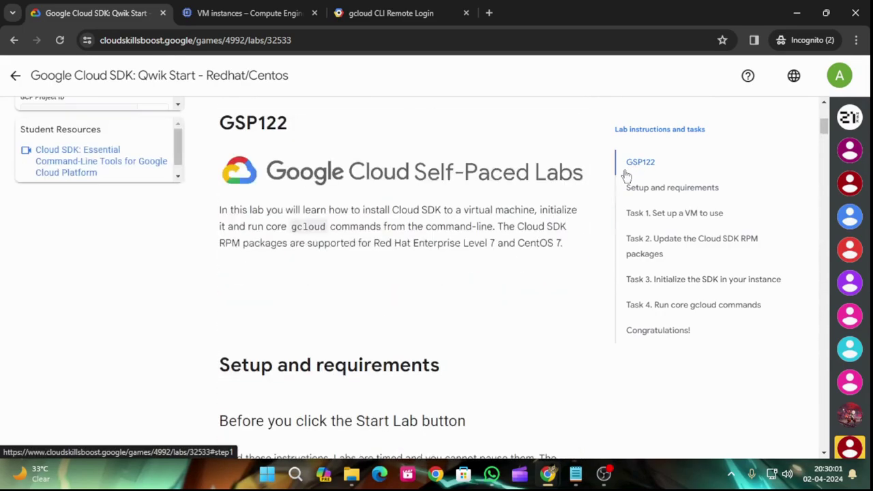
scroll(75, 218, up, 3)
scroll(37, 266, down, 1)
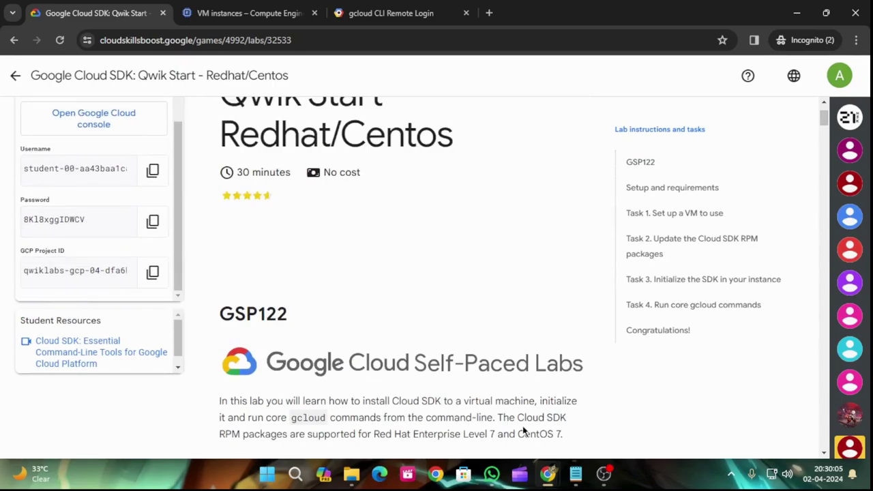
Pick option 1, the lab's own project, as the cloud project in the SSH session.
mouse_move(548, 474)
click(665, 409)
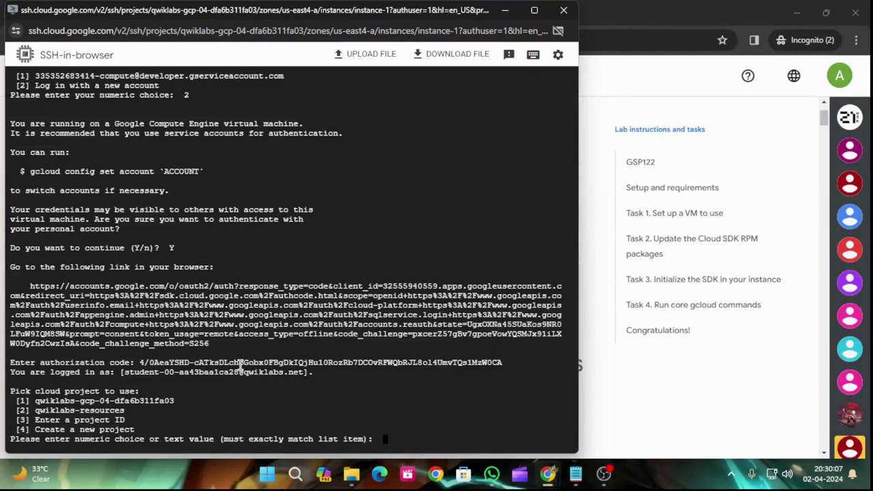
text(1)
key(Return)
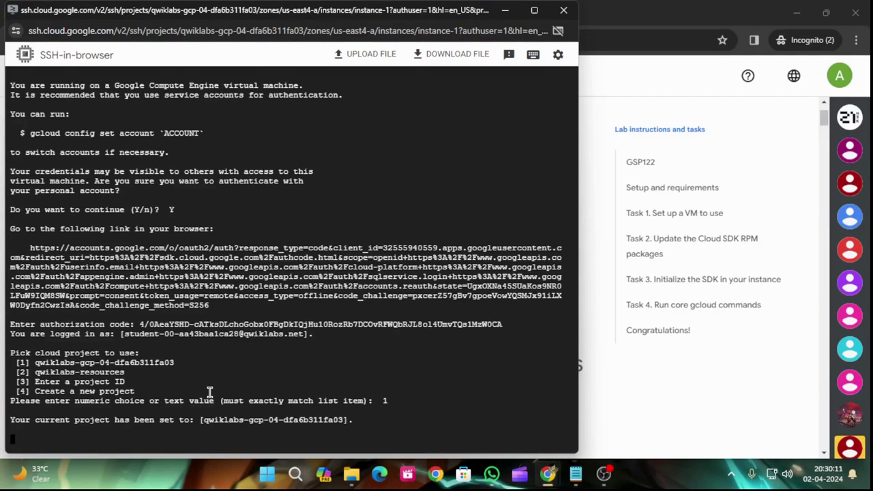
Check the lab progress for the Task 3 objective Initialize the SDK in your instance.
click(637, 390)
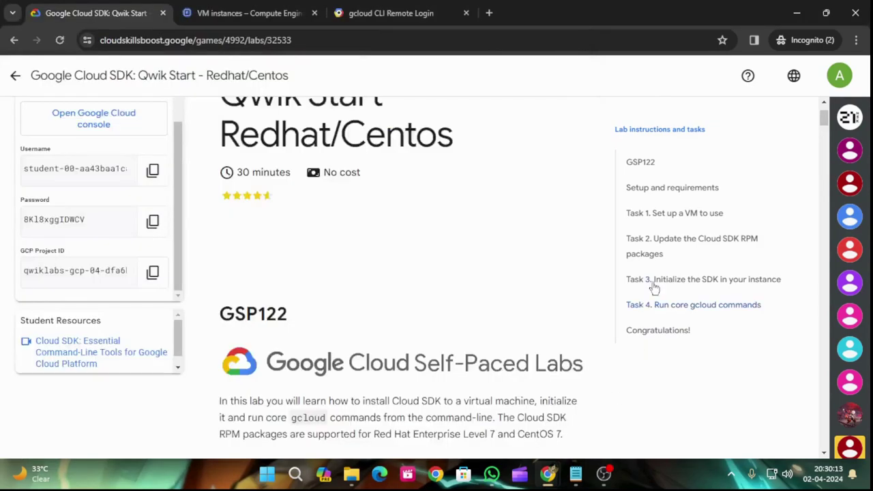
click(706, 250)
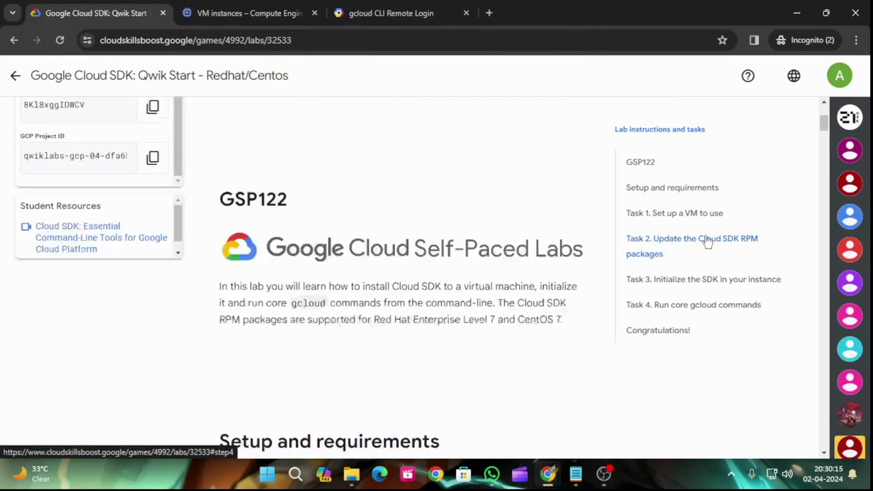
scroll(481, 320, down, 5)
scroll(481, 325, down, 15)
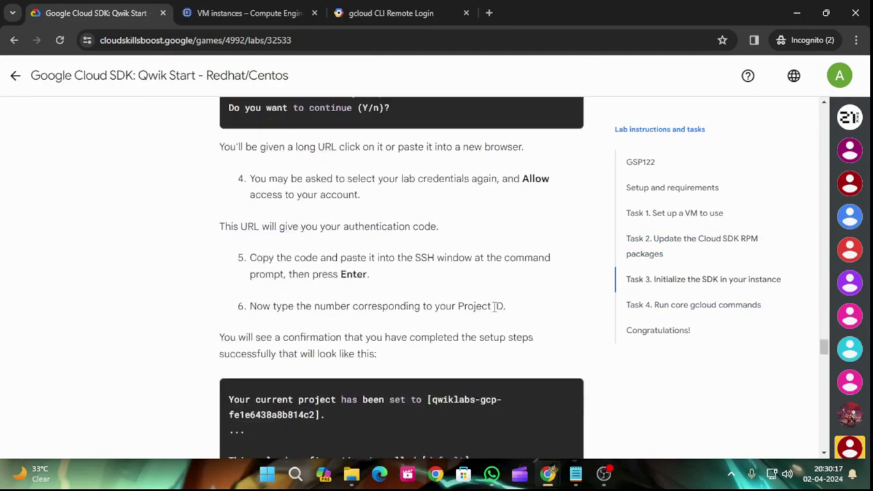
click(362, 326)
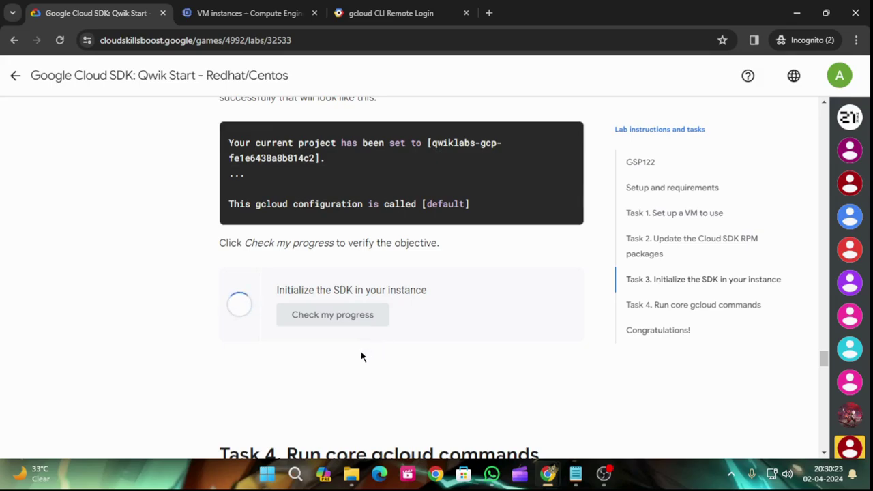
Review the Task 4 instructions for the core gcloud commands, from gcloud auth list to gcloud help compute instances create.
scroll(409, 347, down, 3)
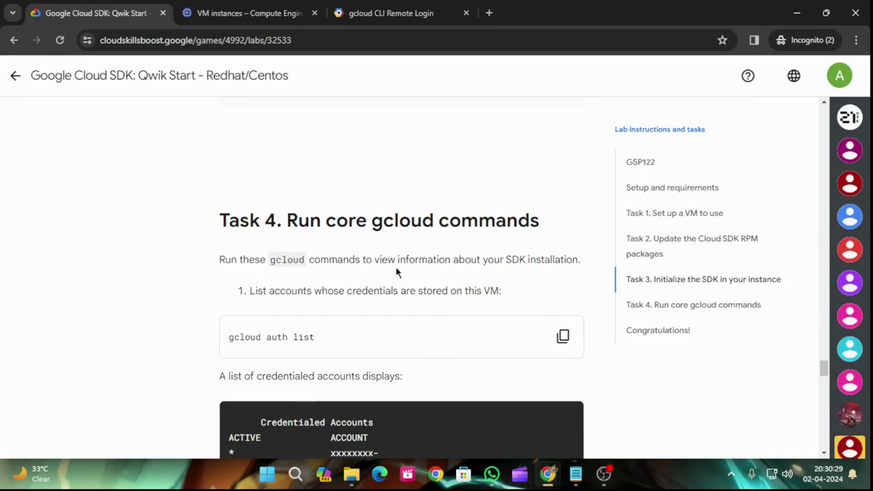
scroll(468, 386, down, 3)
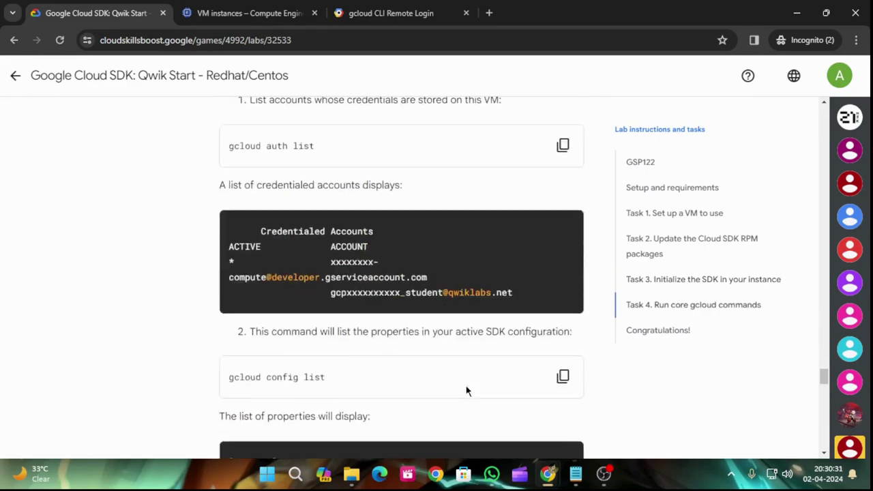
scroll(467, 393, up, 1)
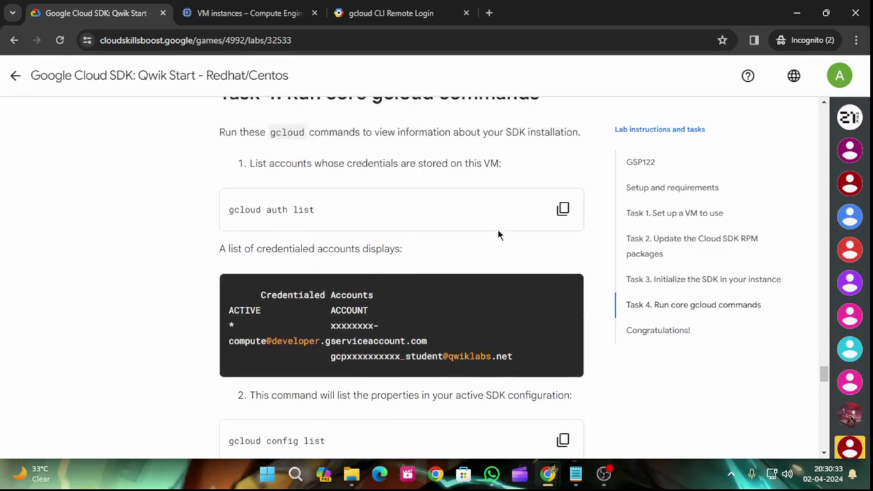
scroll(549, 252, down, 7)
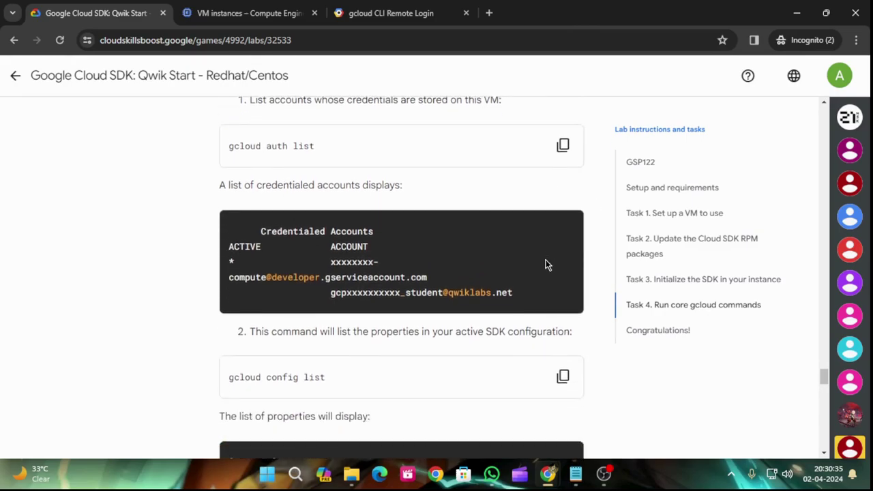
scroll(484, 382, down, 12)
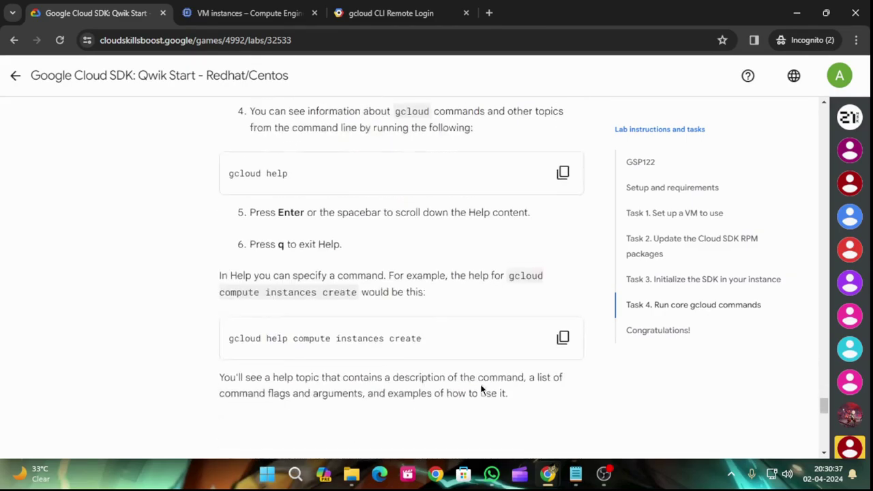
Return to the Level 1: Getting Started with GCP game and check the Redhat/Centos lab's completion status in the Level Up! module.
click(13, 76)
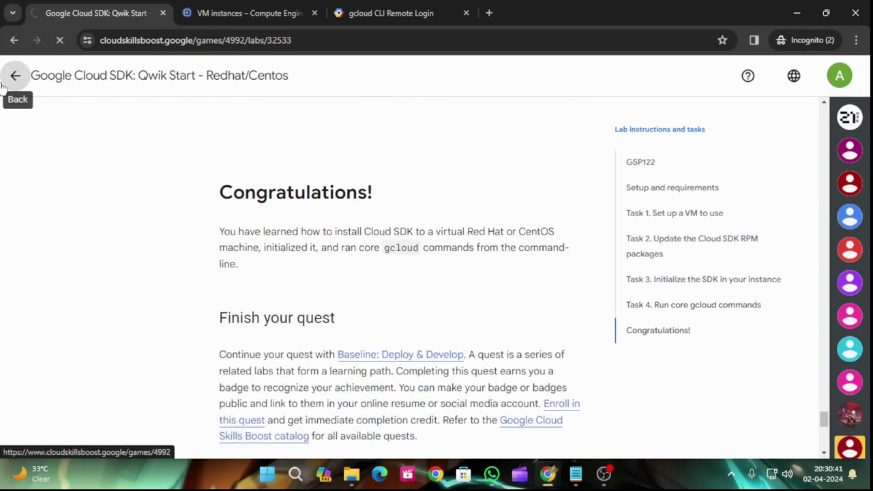
scroll(440, 262, down, 10)
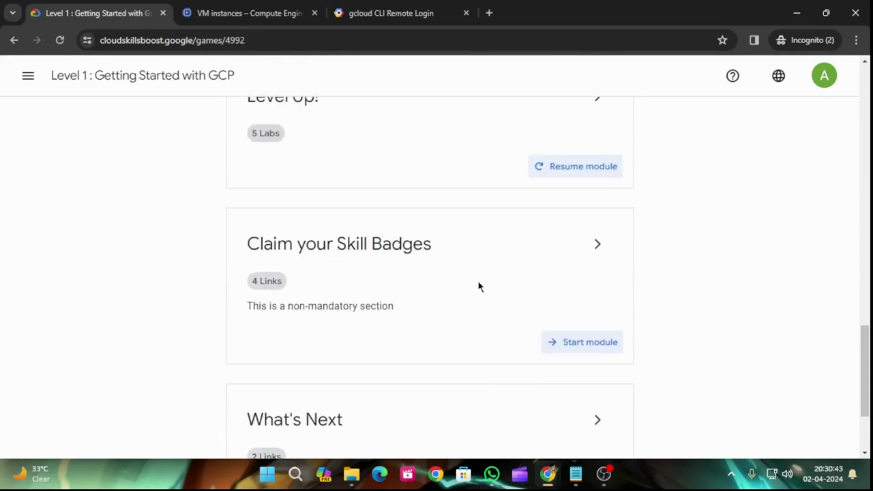
scroll(487, 285, down, 2)
scroll(499, 283, up, 4)
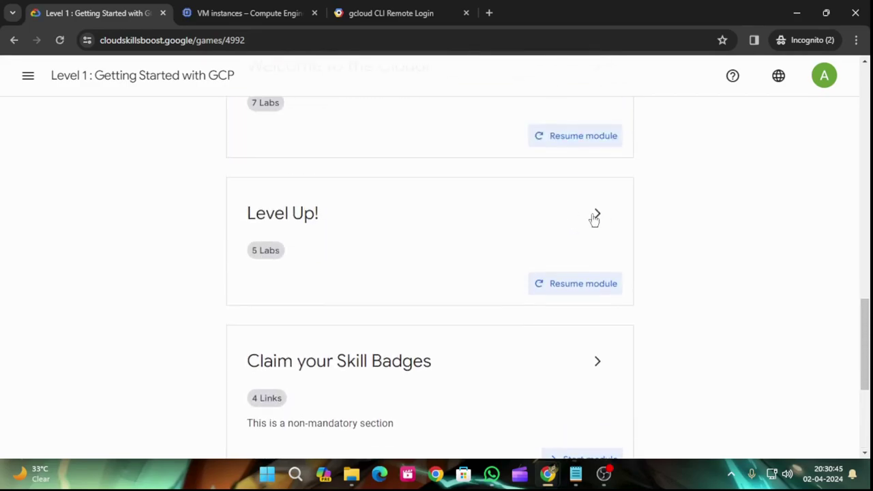
click(598, 215)
scroll(604, 235, down, 5)
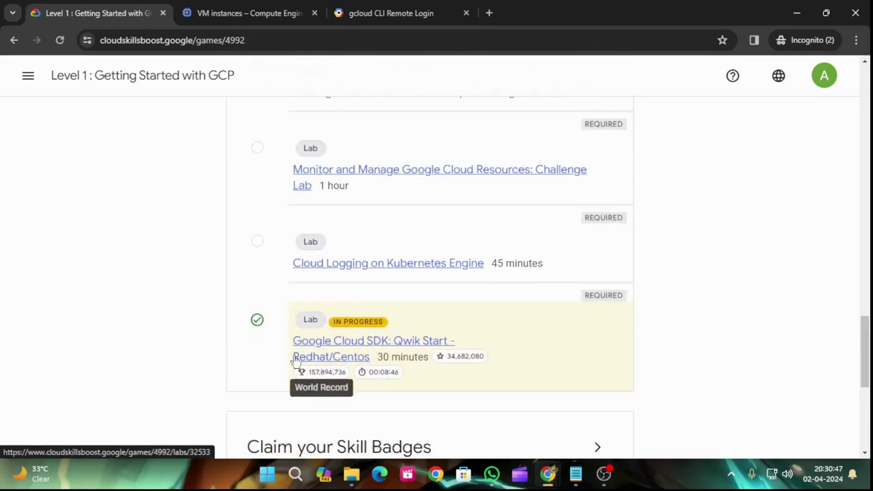
End the Google Cloud SDK: Qwik Start - Redhat/Centos lab from its page and rate it three stars in the satisfaction survey.
click(355, 344)
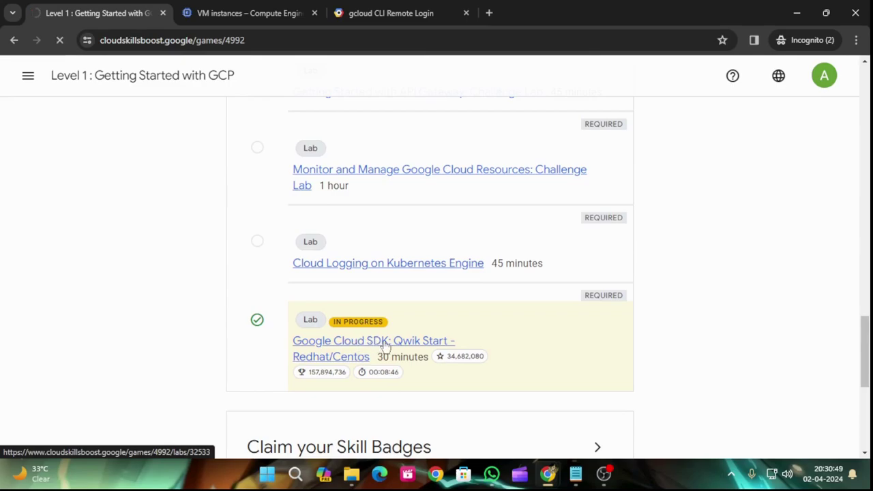
click(55, 146)
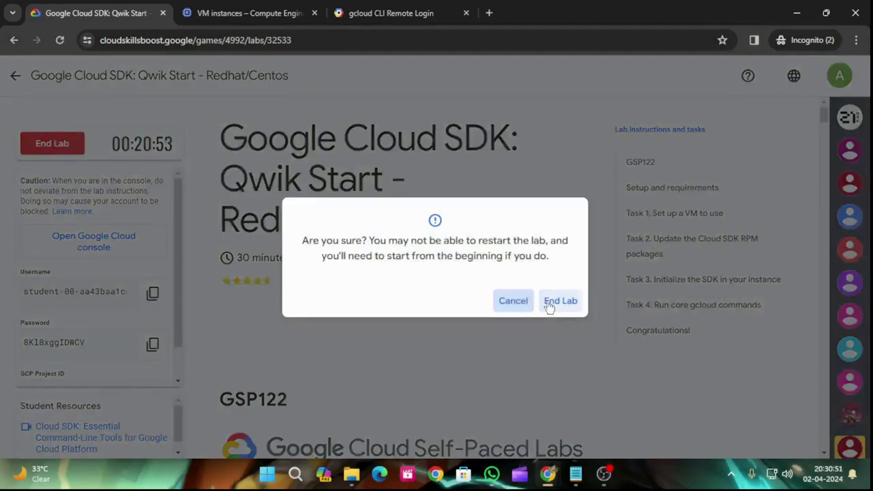
click(556, 305)
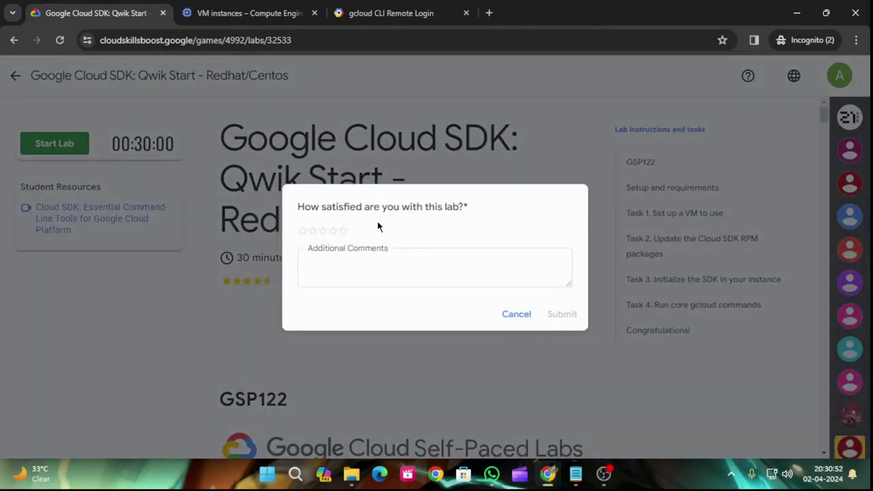
click(323, 230)
click(476, 260)
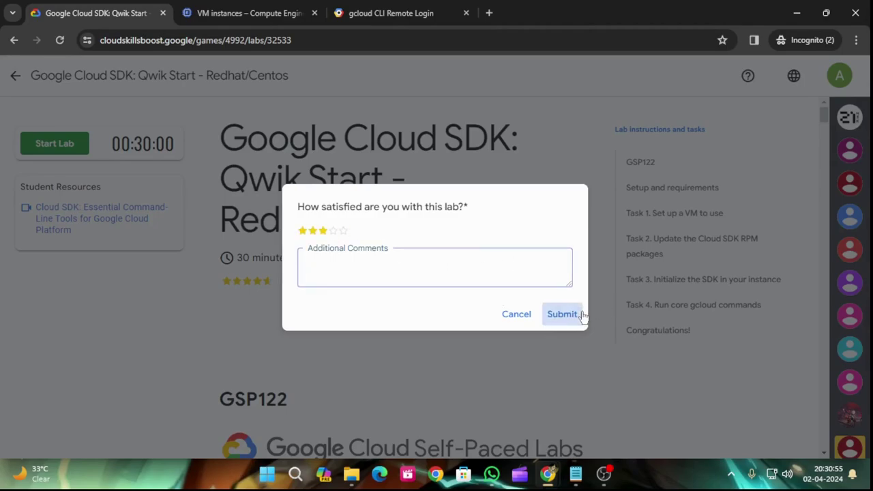